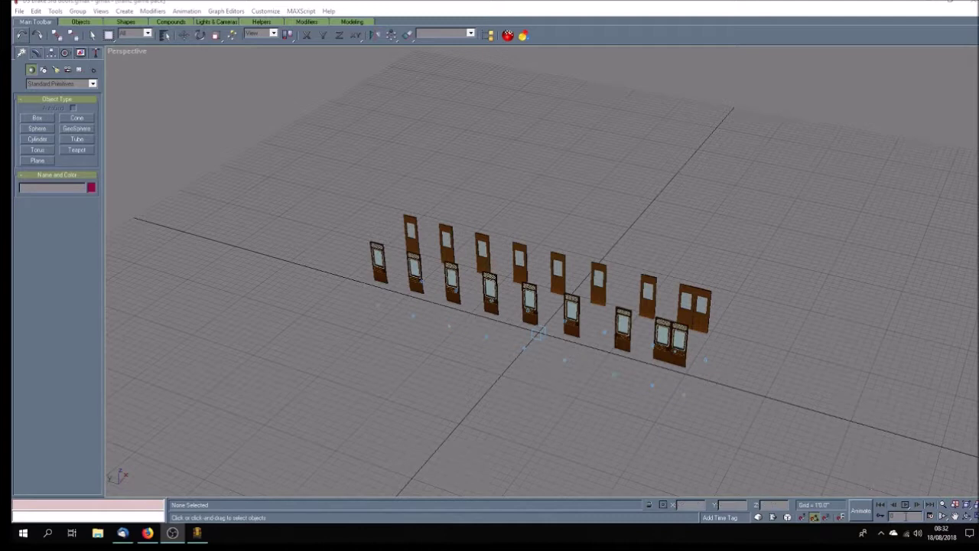
Play the door animation to check it, and return to the first frame.
left_click(905, 505)
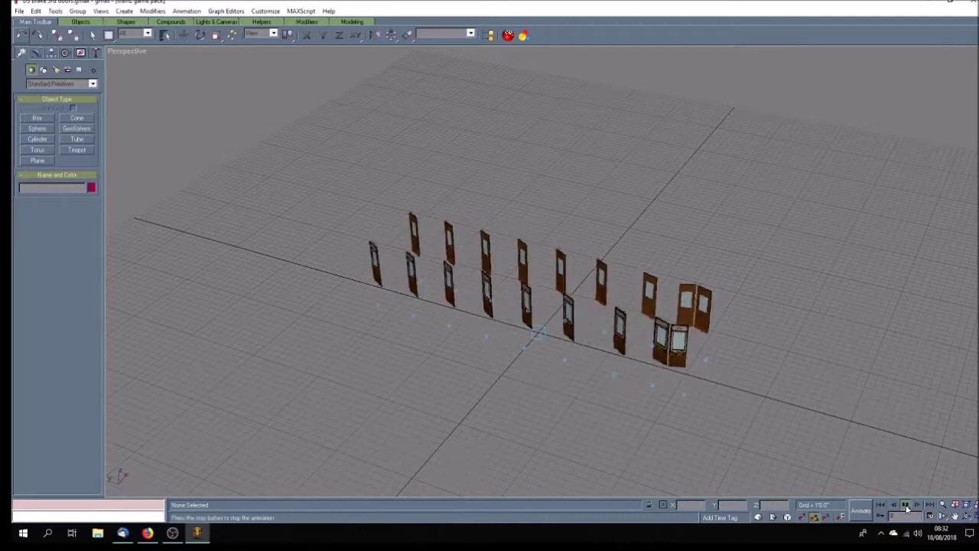
left_click(906, 506)
left_click(883, 506)
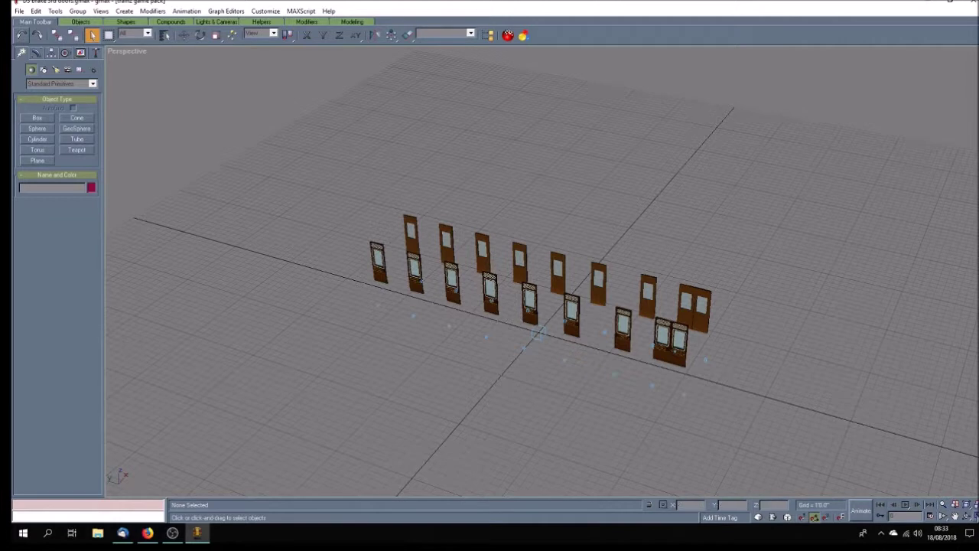
Delete the entire row of doors on the negative-X side, selecting it in the Top view.
left_click(968, 516)
left_click(955, 516)
left_click_drag(448, 204, 408, 159)
scroll(450, 194, "down", 3)
right_click(571, 279)
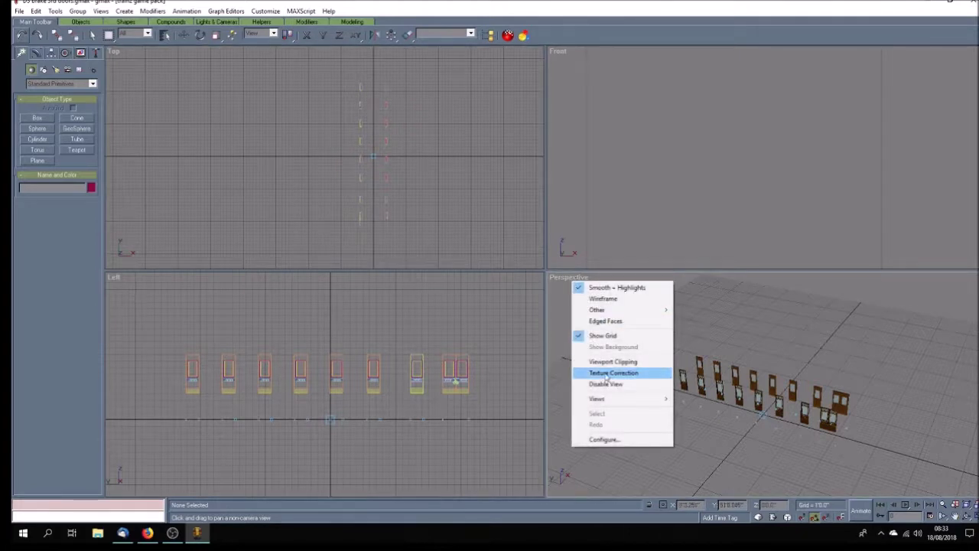
left_click(603, 373)
left_click(418, 183)
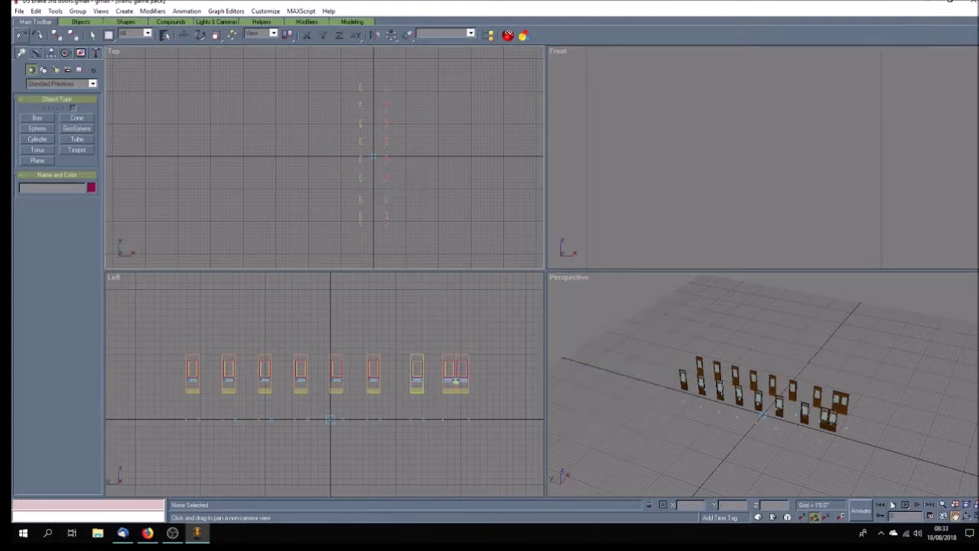
left_click(968, 515)
left_click_drag(649, 316, 577, 317)
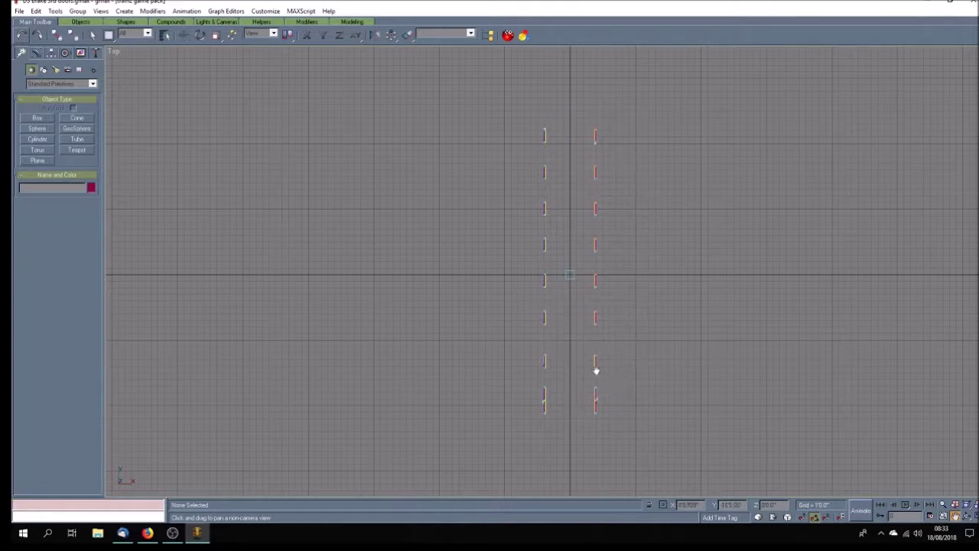
left_click(92, 35)
left_click_drag(465, 104, 551, 435)
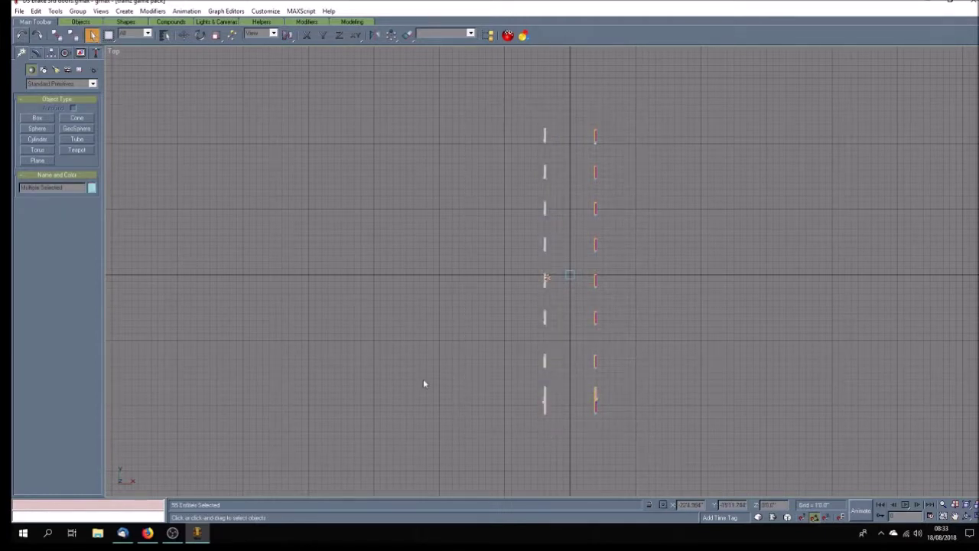
key("Delete")
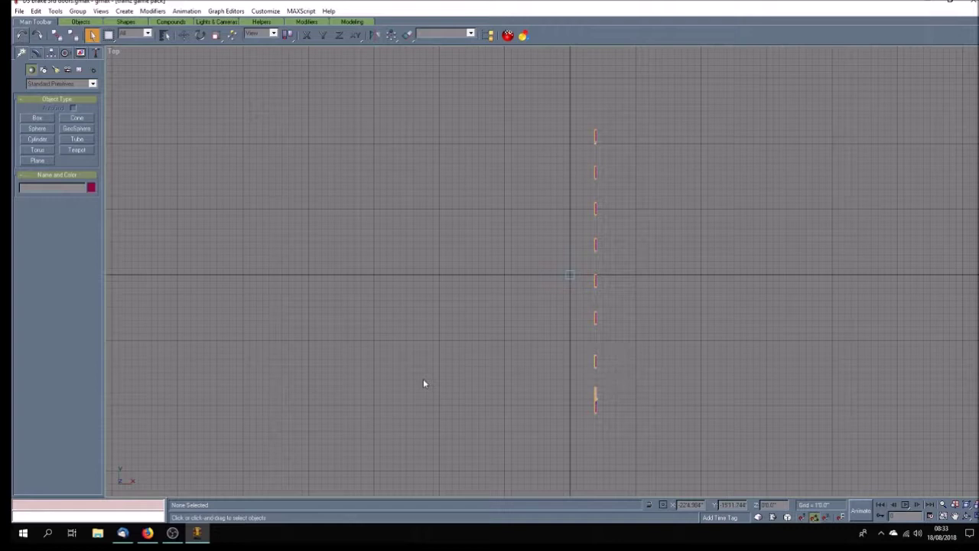
Save the remaining doors as a new file named "D3 brake 3rd doors left.gmax".
left_click(20, 11)
left_click(35, 72)
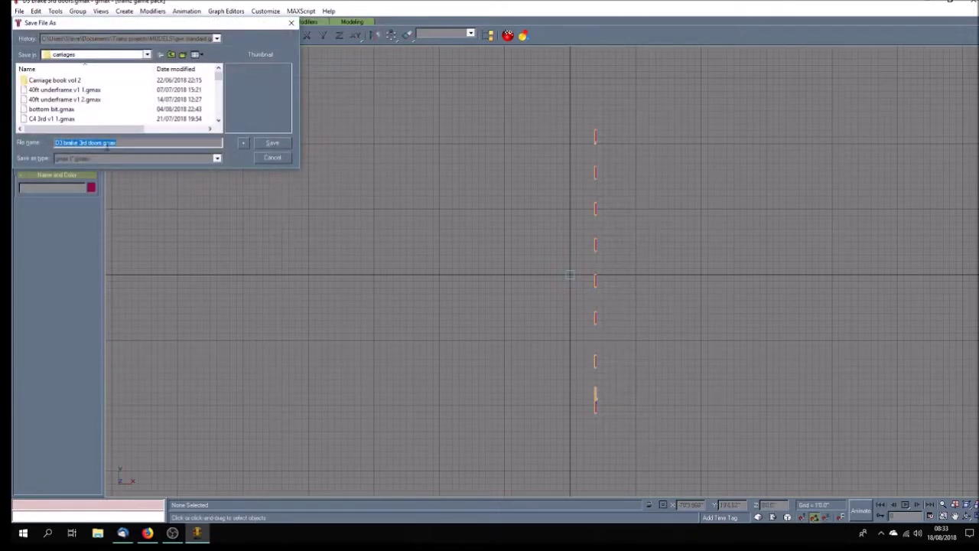
left_click(102, 143)
key("Return")
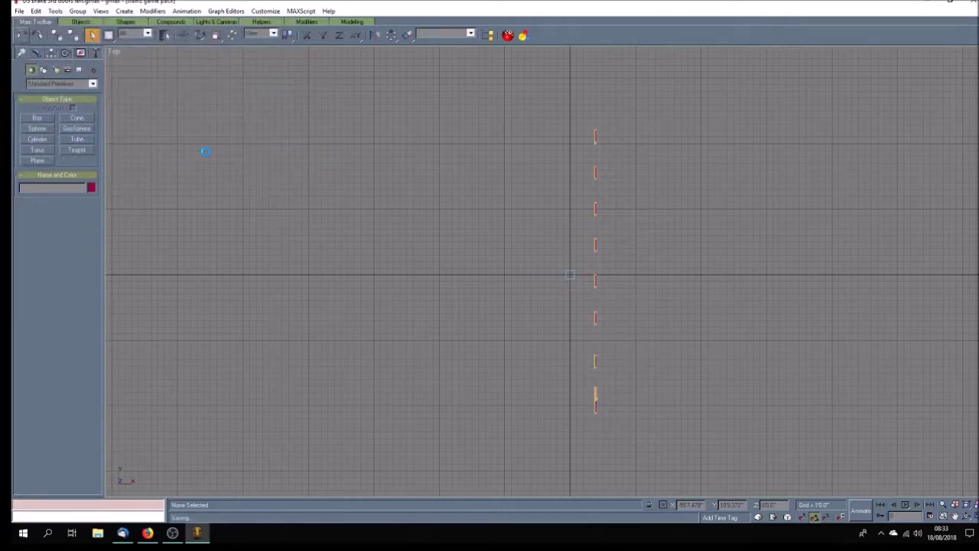
Reopen "D3 brake 3rd doors.gmax" and delete the entire row of doors on the positive-X side in the Top view.
left_click(19, 11)
left_click(313, 260)
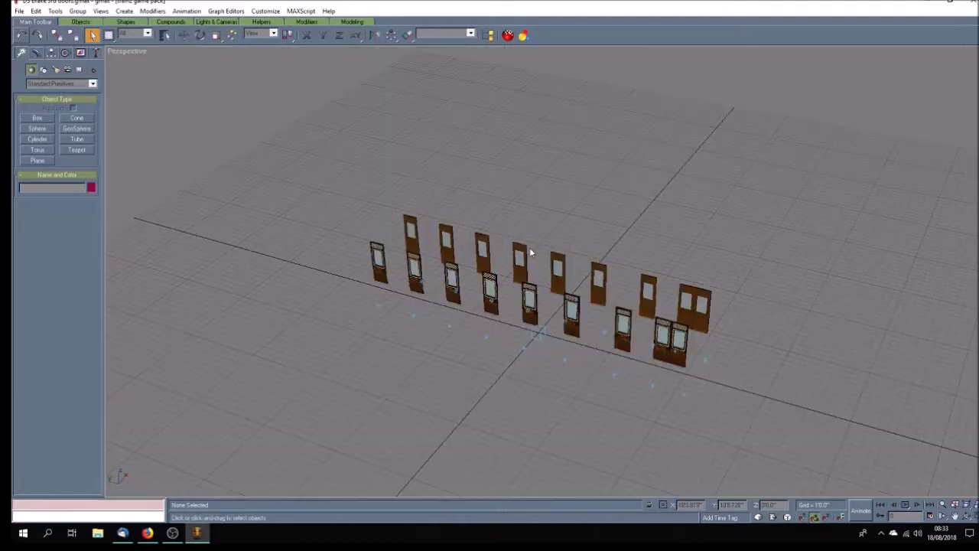
left_click(976, 516)
left_click(501, 257)
left_click(976, 516)
left_click(955, 517)
scroll(563, 257, "down", 5)
left_click_drag(567, 281, 542, 277)
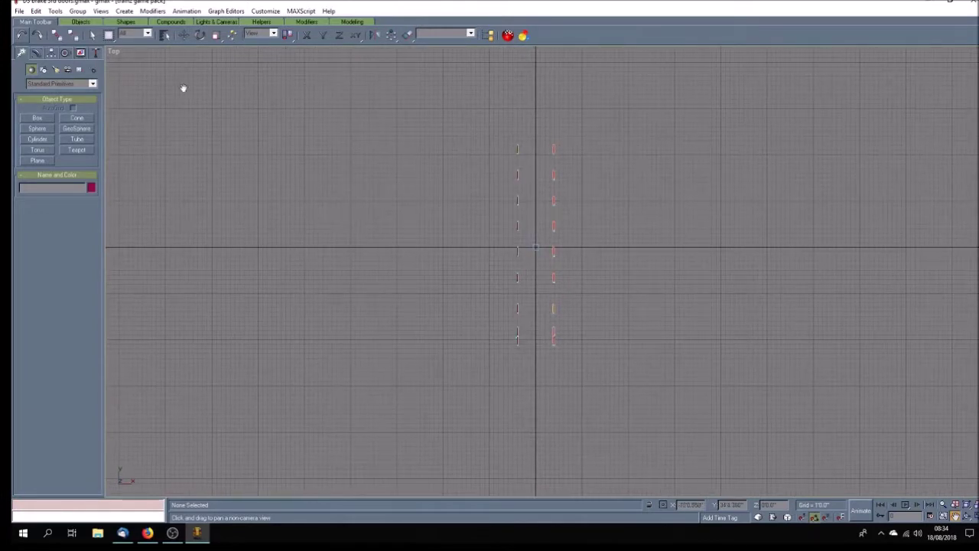
left_click(92, 35)
left_click_drag(624, 124, 550, 419)
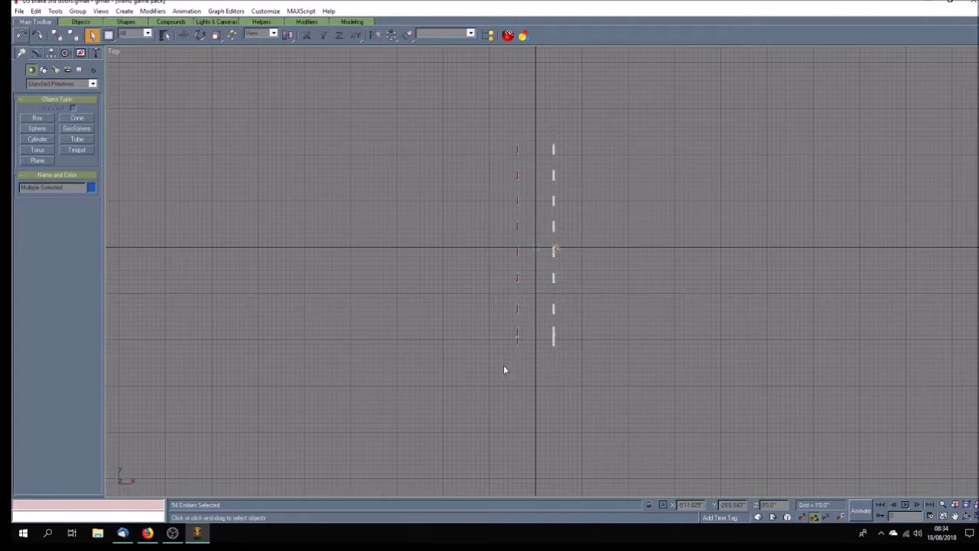
key("Delete")
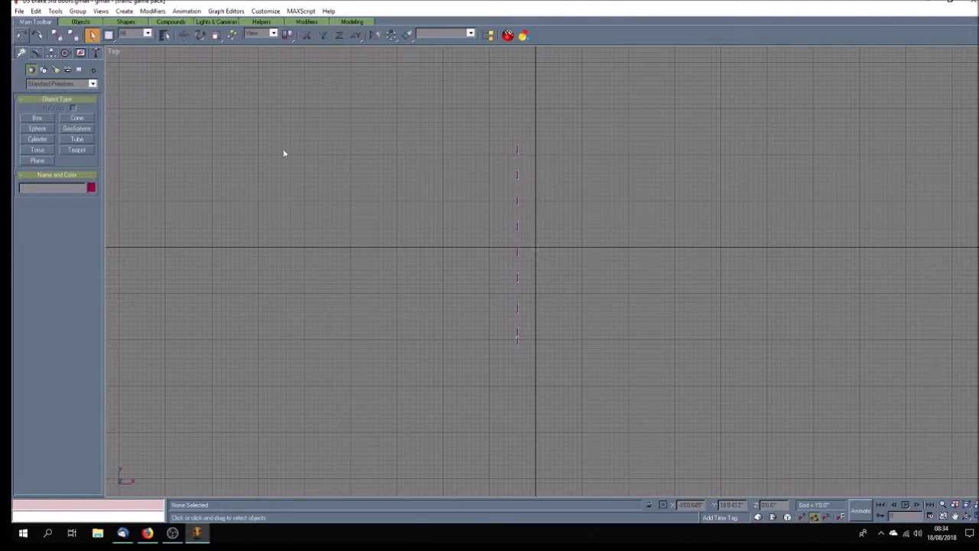
Display the object list as a subtree and select the b.r.main helper by name.
left_click(165, 34)
left_click(411, 341)
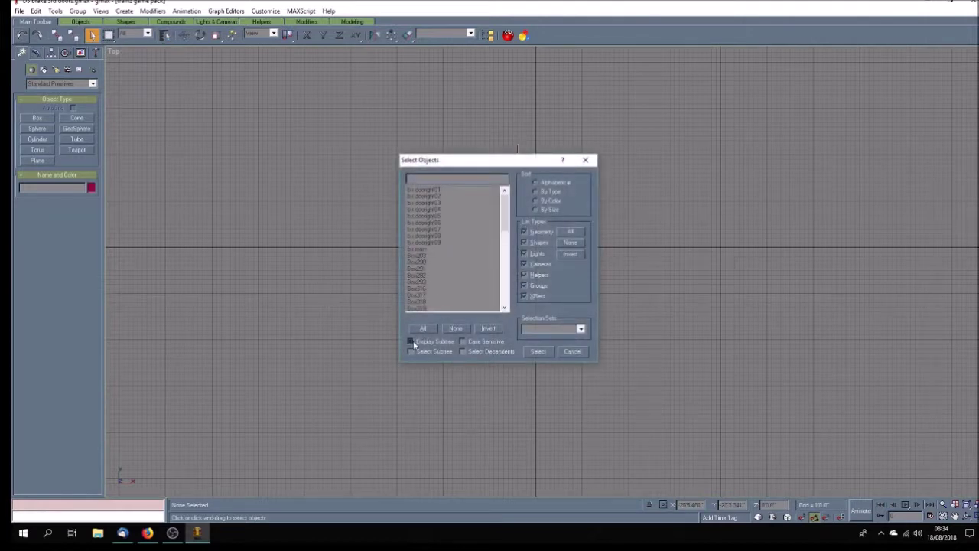
left_click(411, 189)
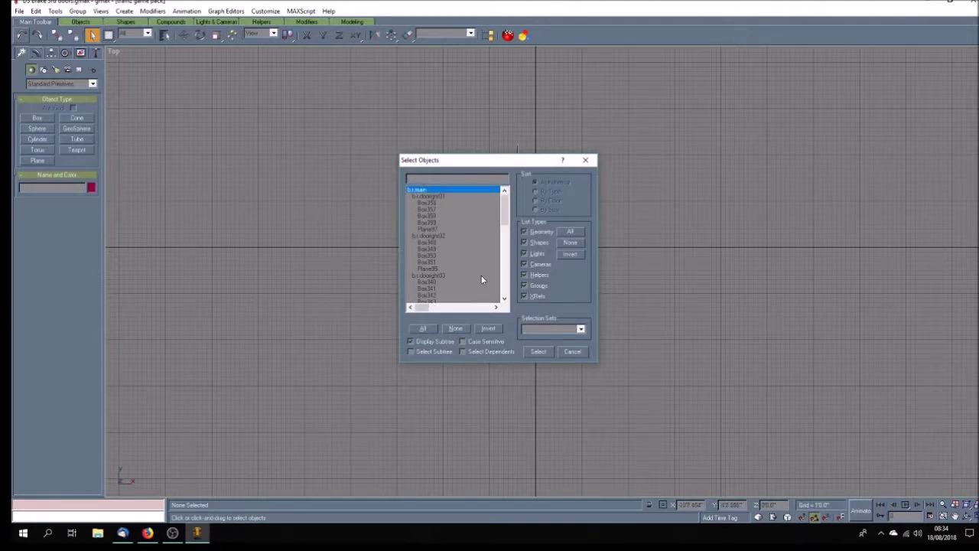
left_click(538, 351)
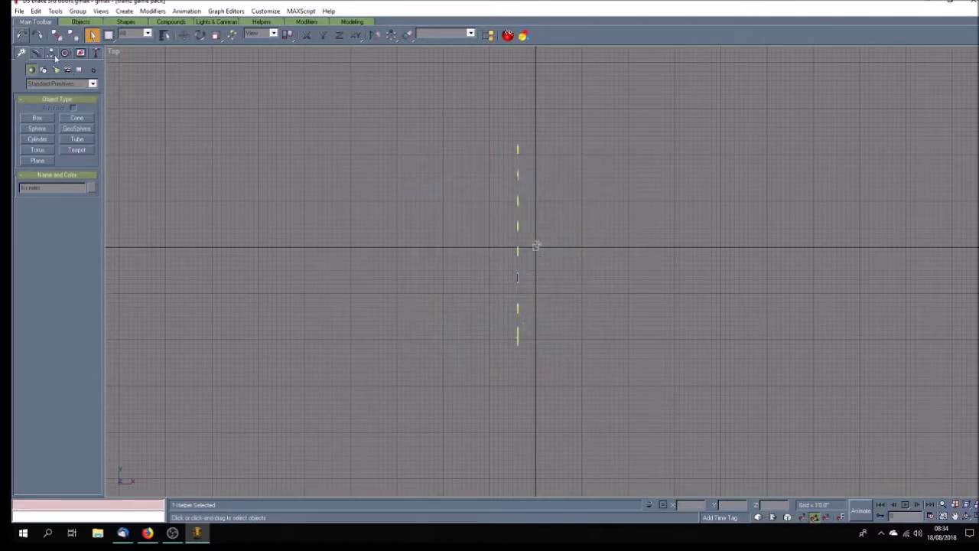
Save the scene as a new file named "D3 brake 3rd doors right.gmax".
left_click(19, 10)
left_click(34, 70)
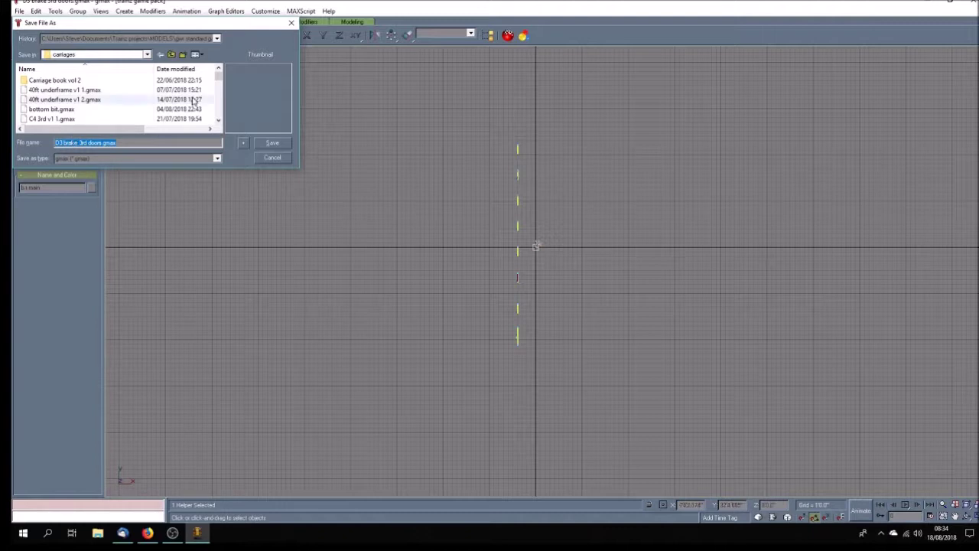
left_click_drag(218, 79, 218, 86)
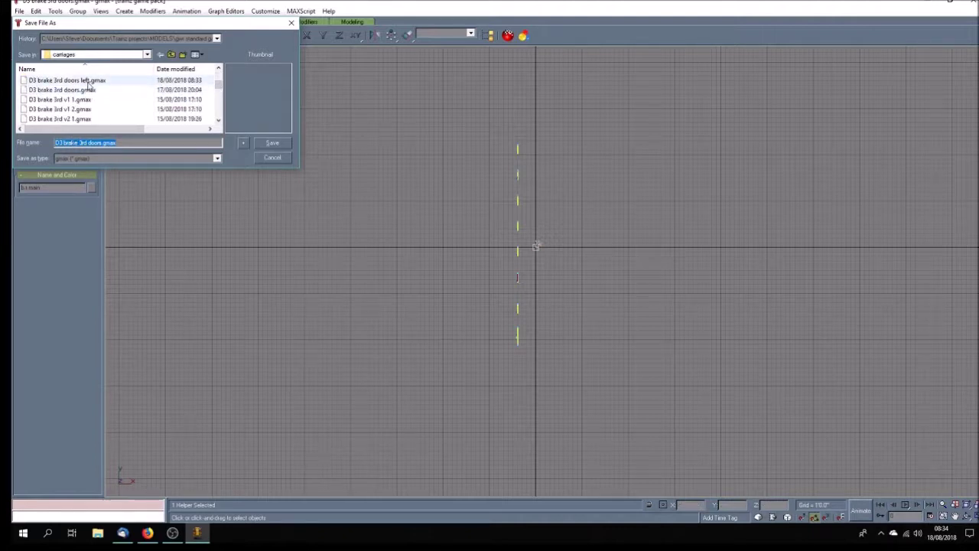
left_click(99, 145)
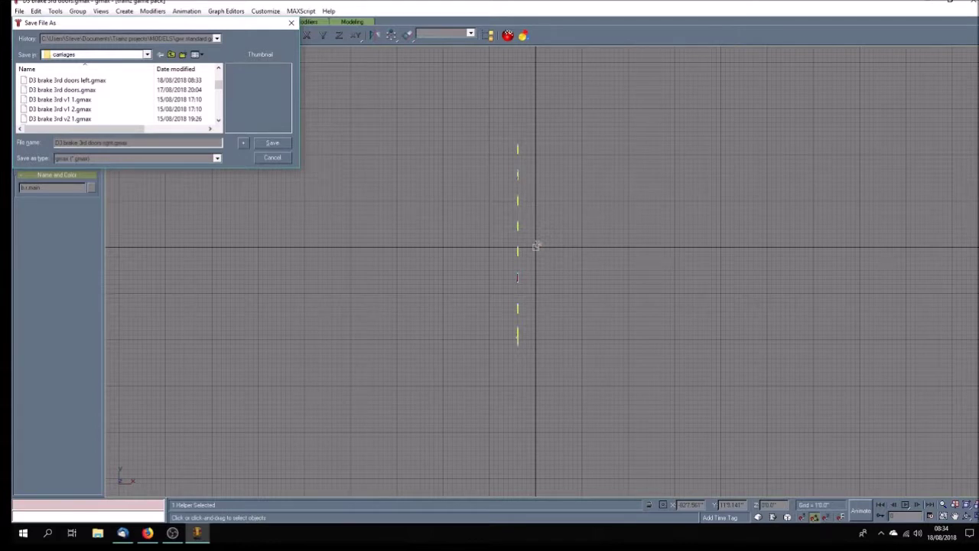
key("Return")
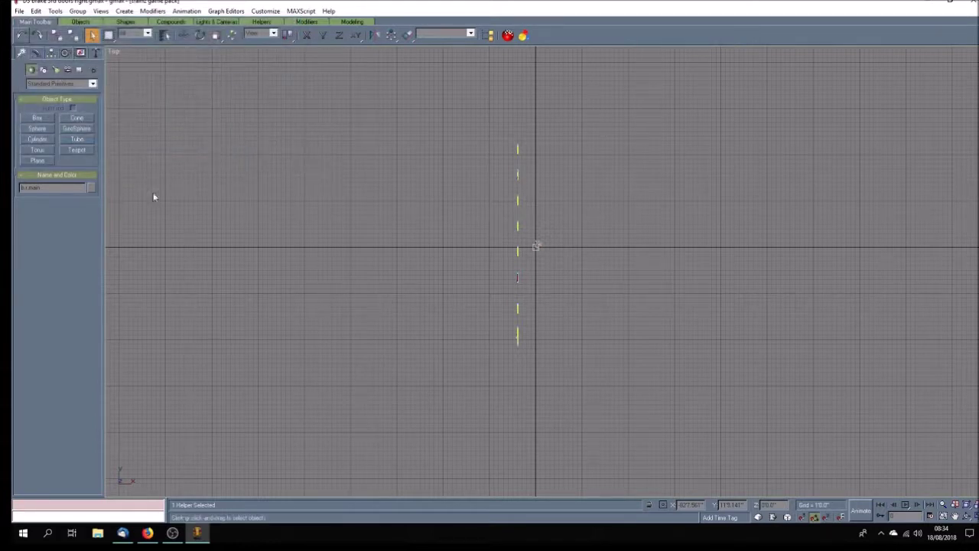
Open "D3 brake 3rd v2 2.gmax" and show the whole carriage enlarged in a full-size Perspective view.
left_click(20, 12)
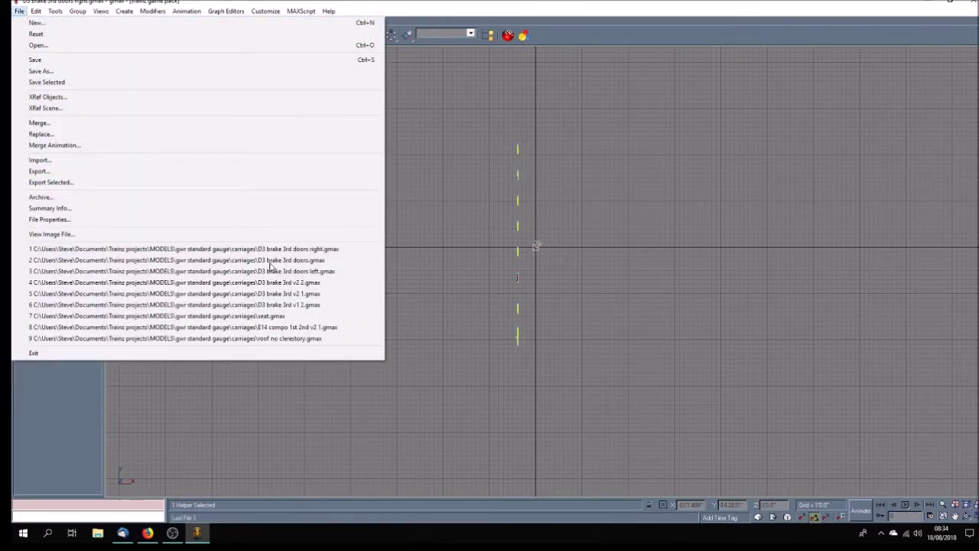
left_click(318, 285)
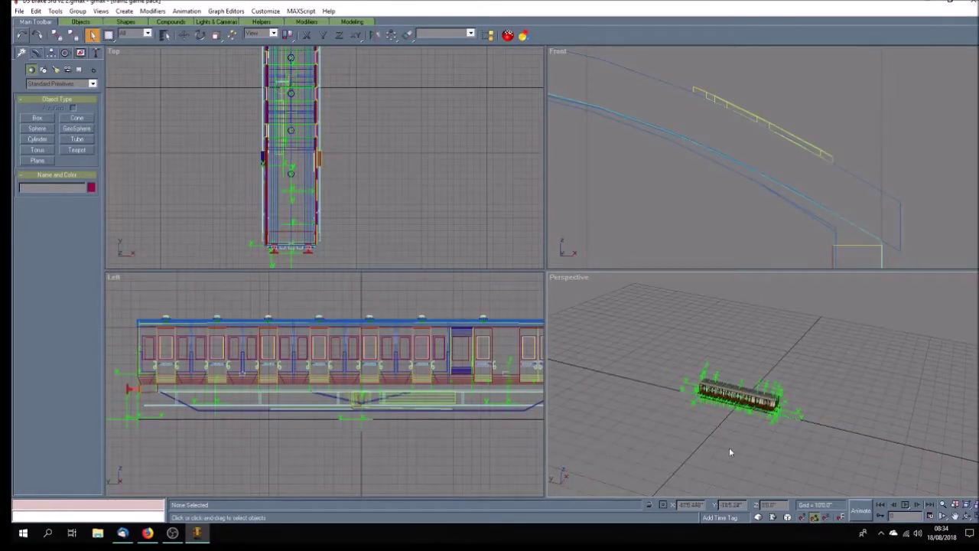
left_click(976, 518)
left_click(955, 516)
left_click_drag(503, 316, 473, 281)
scroll(510, 285, "up", 10)
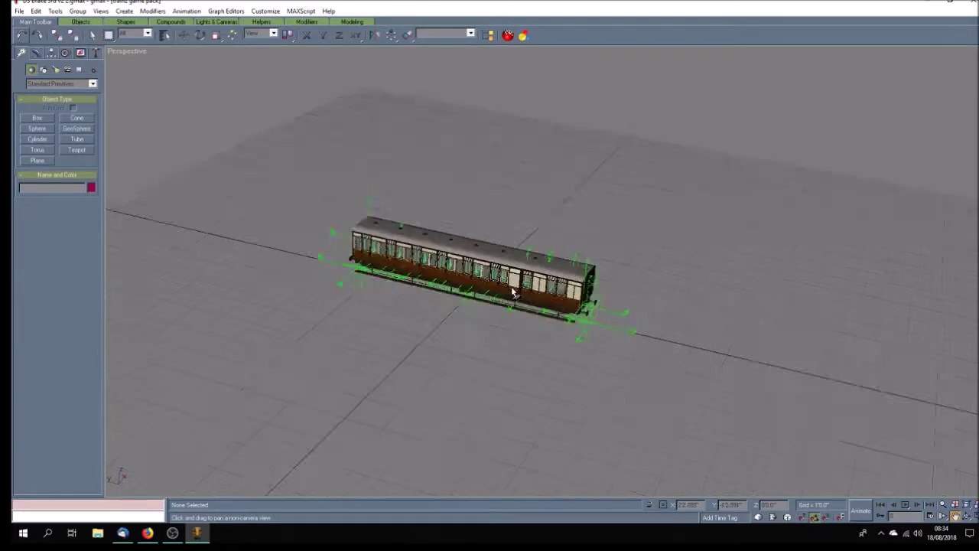
left_click_drag(518, 290, 530, 280)
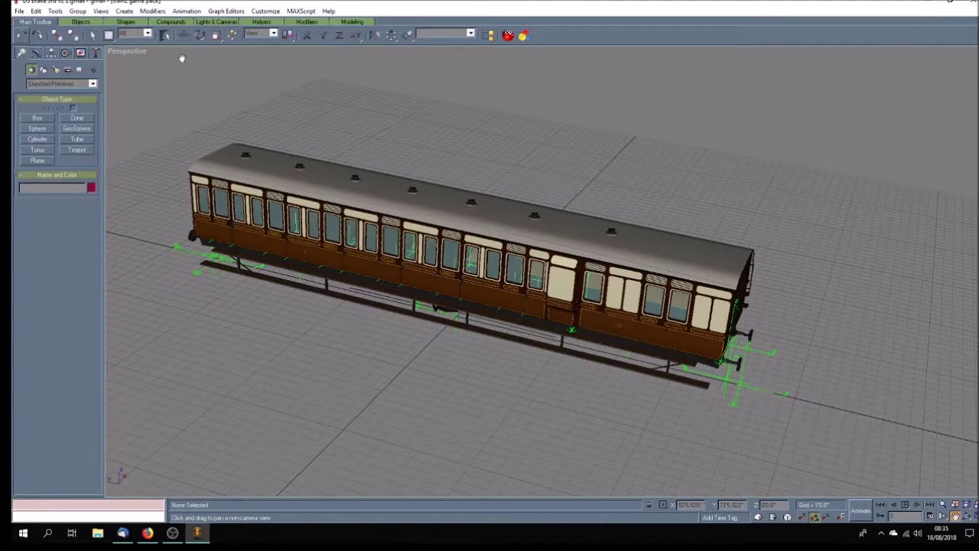
Select all attachment-point helpers with the "a." prefix by name and hide them.
left_click(165, 35)
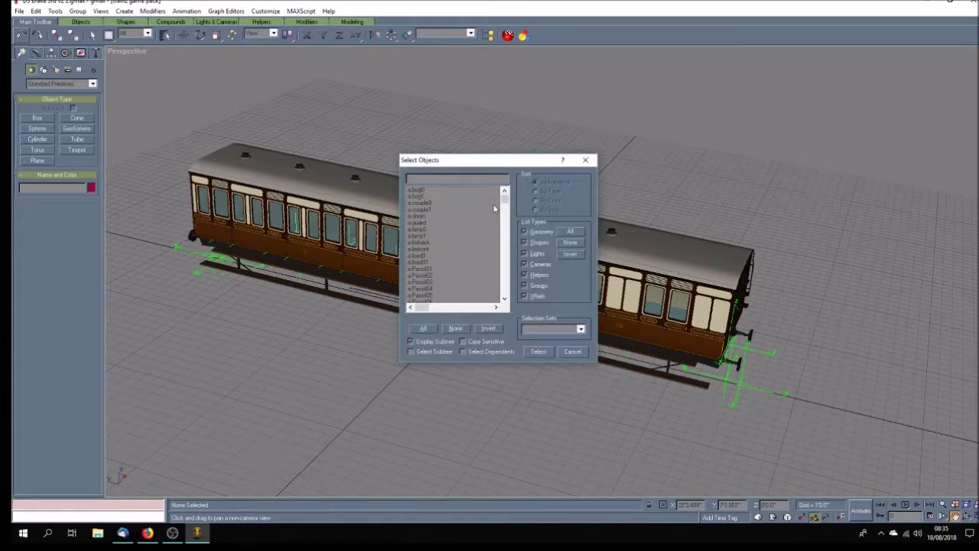
left_click_drag(508, 202, 506, 216)
left_click_drag(424, 243, 411, 119)
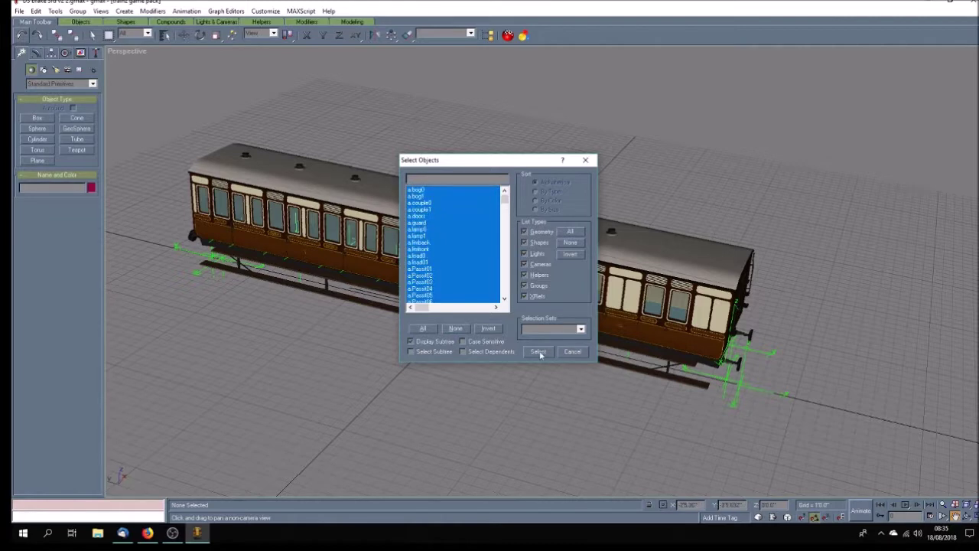
left_click(545, 353)
left_click(81, 53)
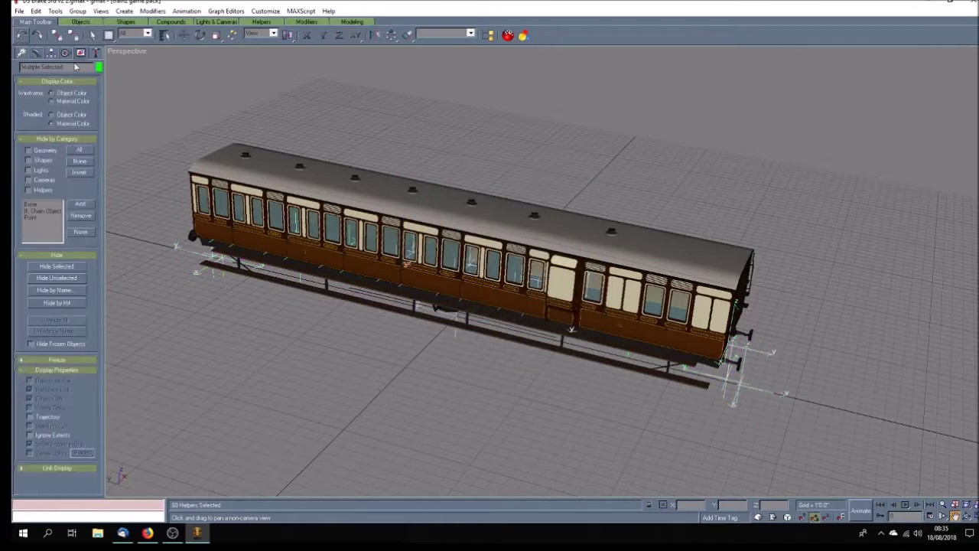
left_click(61, 266)
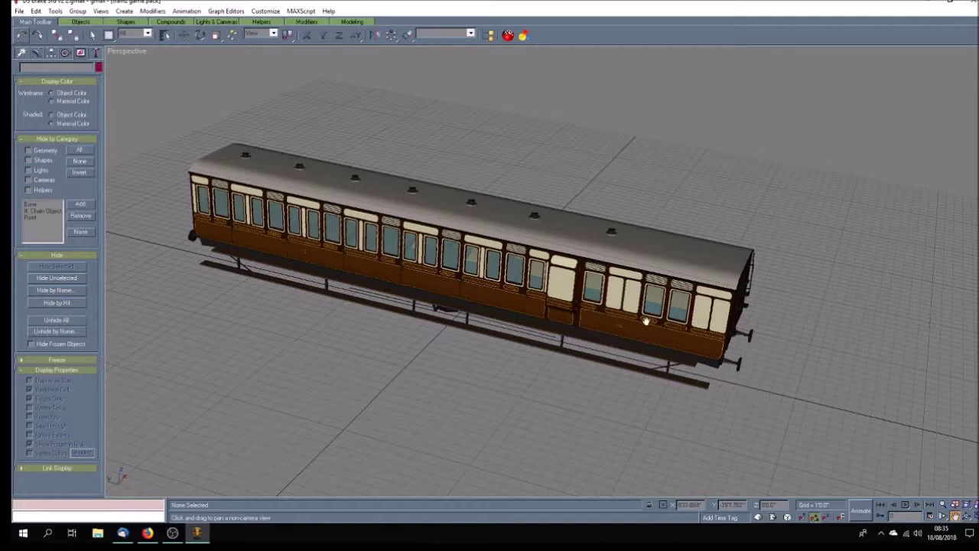
Delete the panel, window and remaining parts of the double door's leaf nearest the carriage end.
left_click(93, 35)
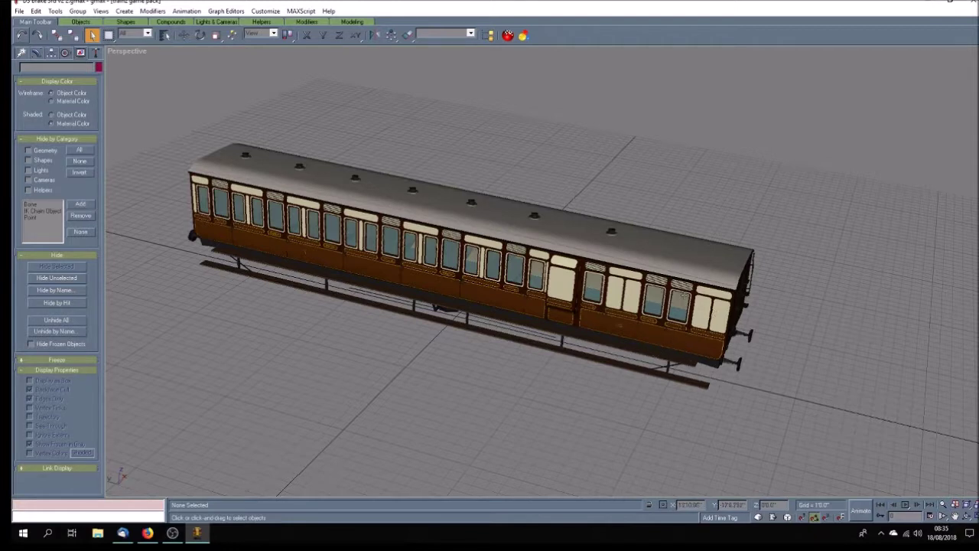
left_click(676, 312)
key("Delete")
left_click(679, 305)
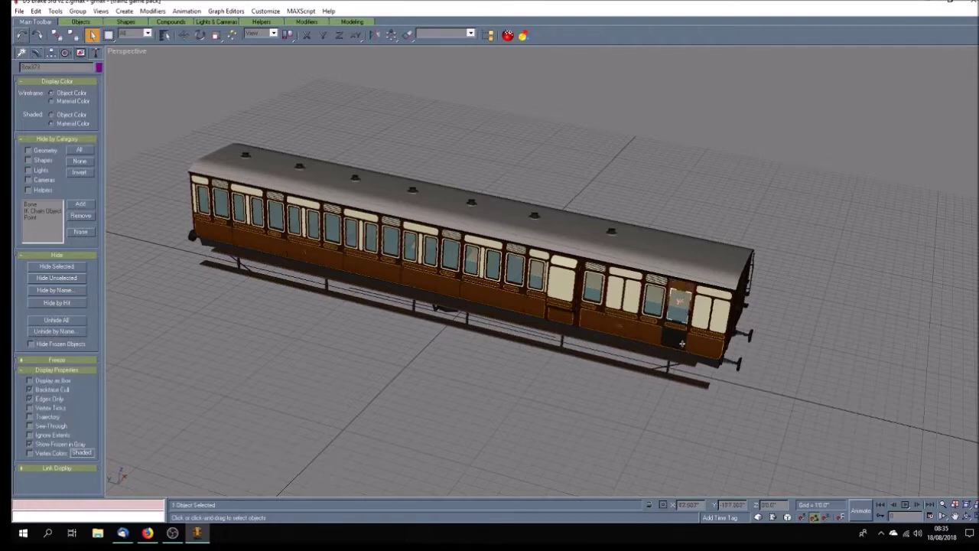
key("Delete")
left_click(674, 325)
key("Delete")
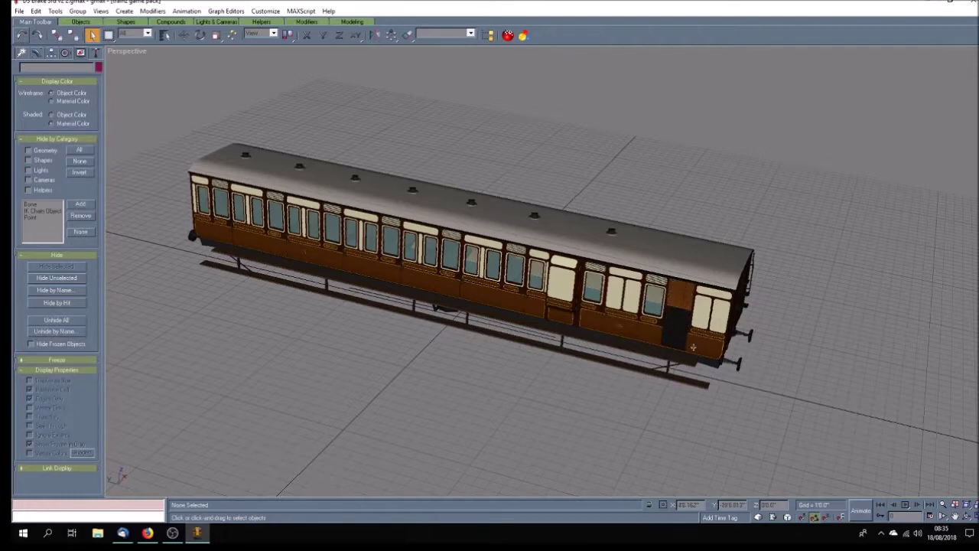
Delete all parts of the double door's other leaf, including its lower panel and window.
scroll(691, 348, "up", 2)
left_click(738, 369)
key("Delete")
left_click(730, 354)
key("Delete")
left_click(717, 350)
key("Delete")
left_click(721, 351)
key("Delete")
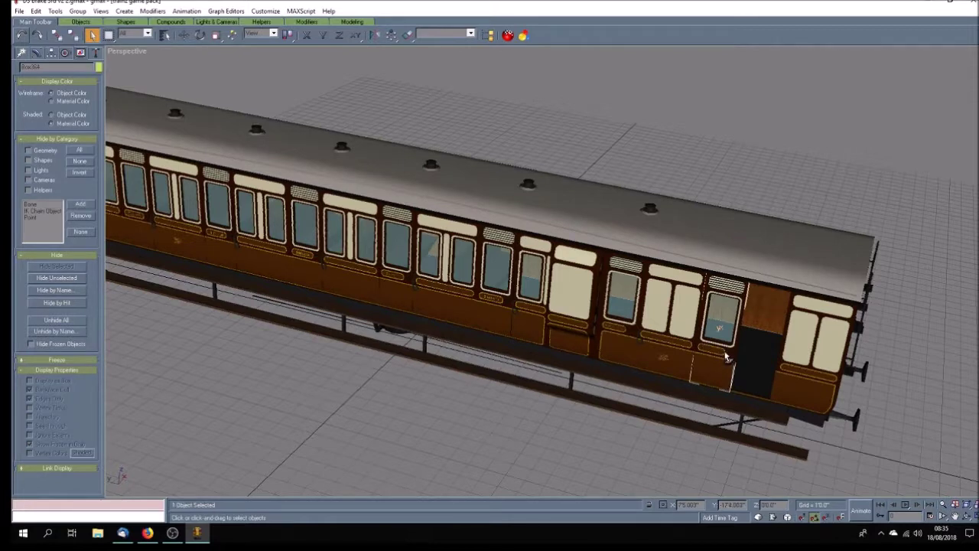
left_click(723, 322)
key("Delete")
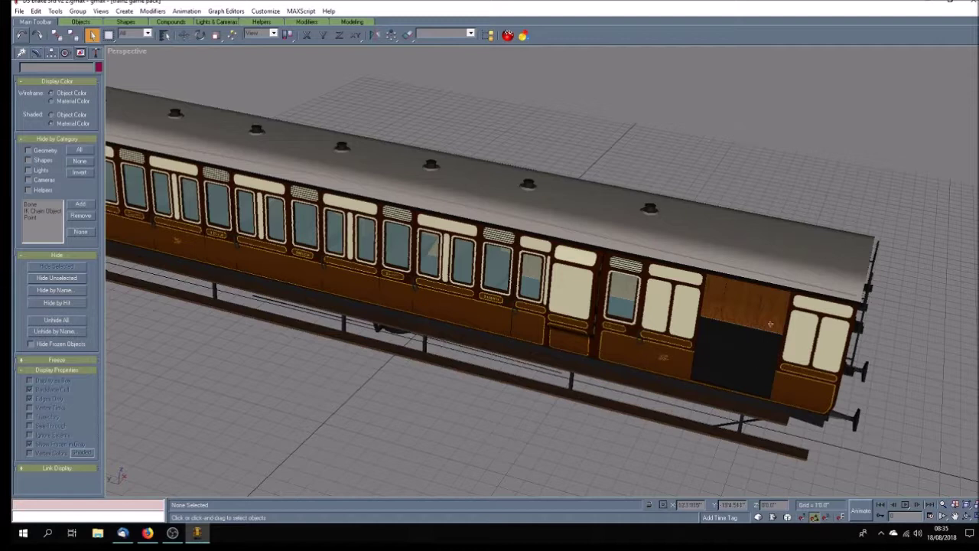
Delete the window, upper vent and lower panel of the single door between the cream luggage-section panels.
left_click(622, 292)
key("Delete")
left_click(617, 267)
key("Delete")
left_click(616, 335)
key("Delete")
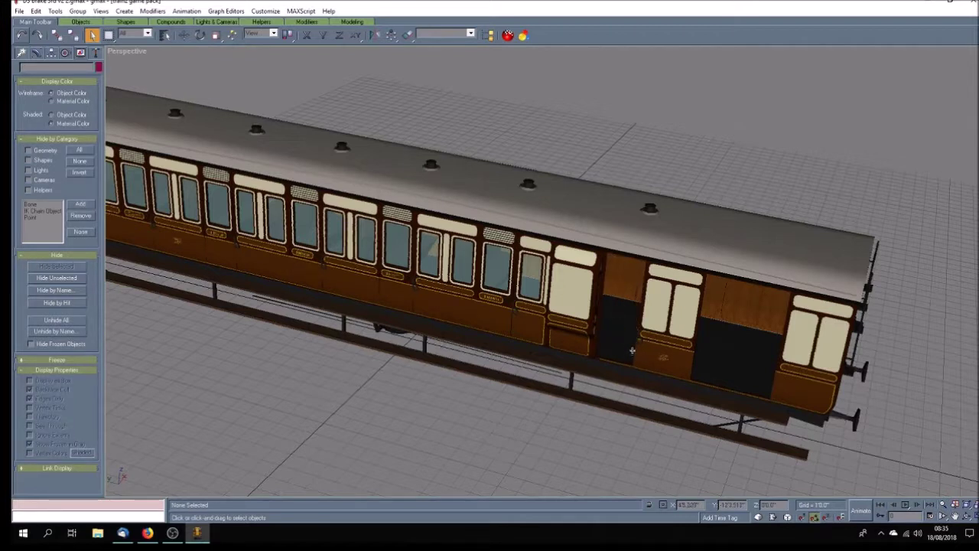
left_click(966, 516)
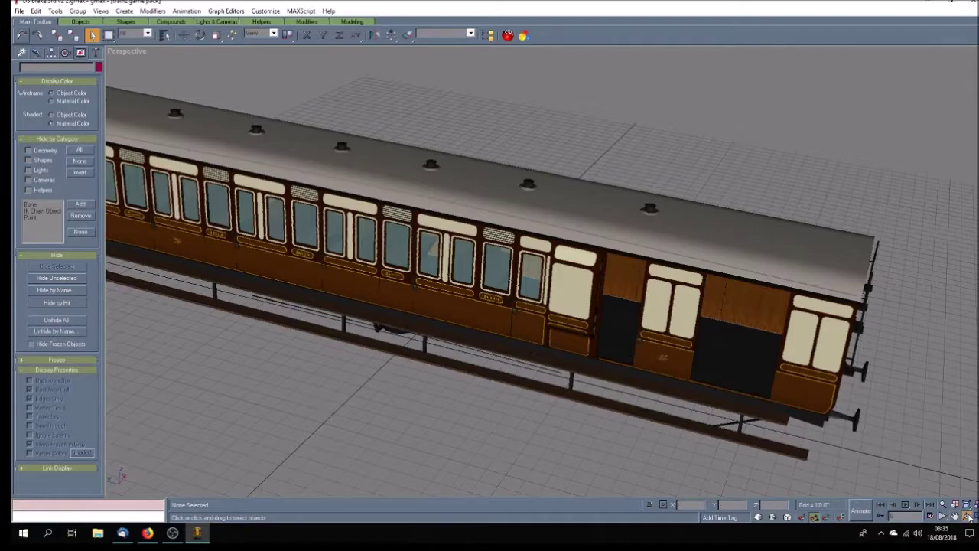
Delete the door body, window and lettering of the compartment door nearest the luggage section.
mouse_move(620, 371)
left_mouse_down()
mouse_move(625, 364)
mouse_move(619, 372)
left_mouse_up()
left_click(92, 34)
left_click(625, 317)
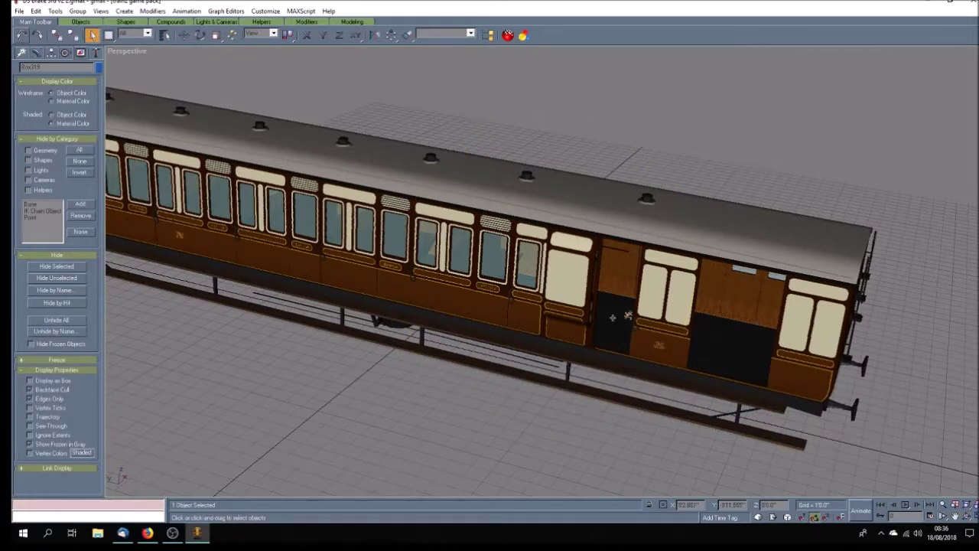
left_click(519, 360)
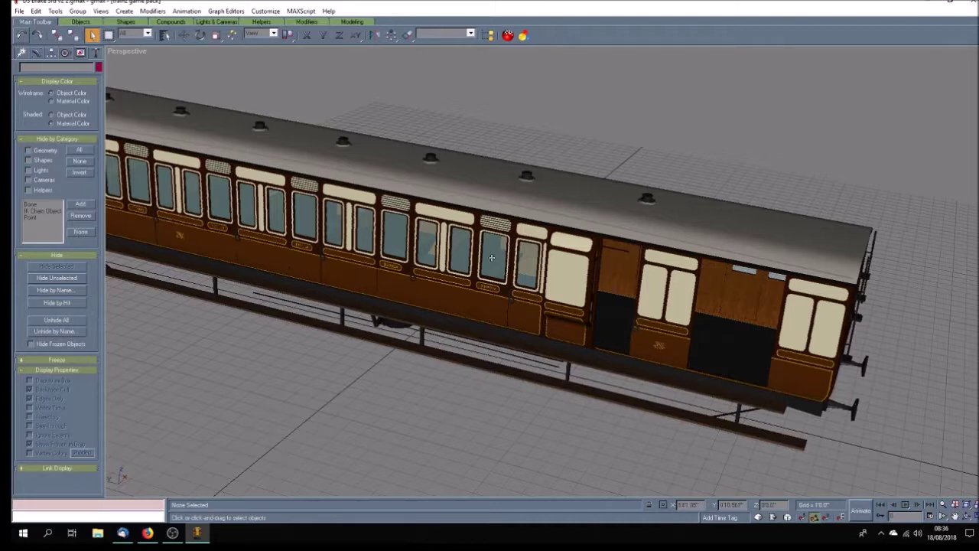
left_click(482, 289)
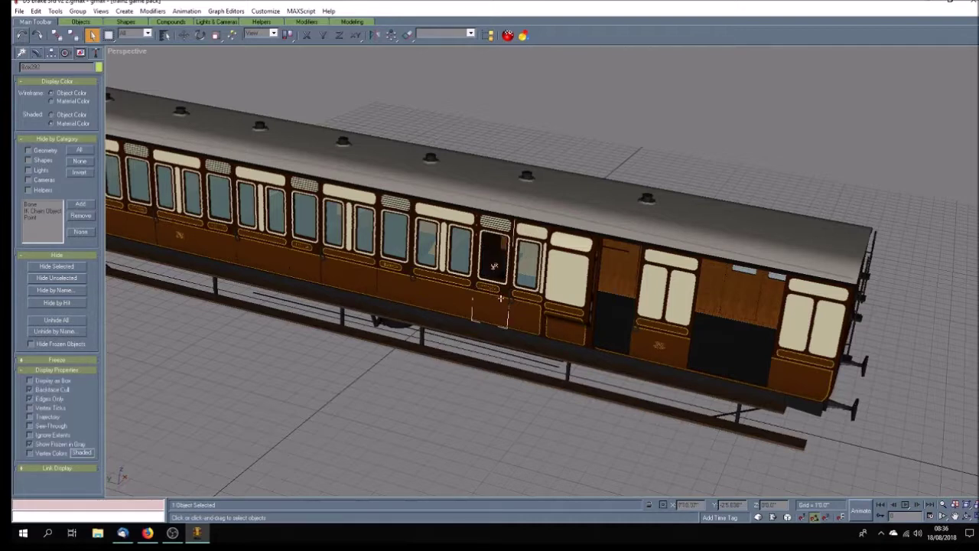
key("Delete")
left_click(487, 286)
left_click(490, 287)
left_click(503, 291)
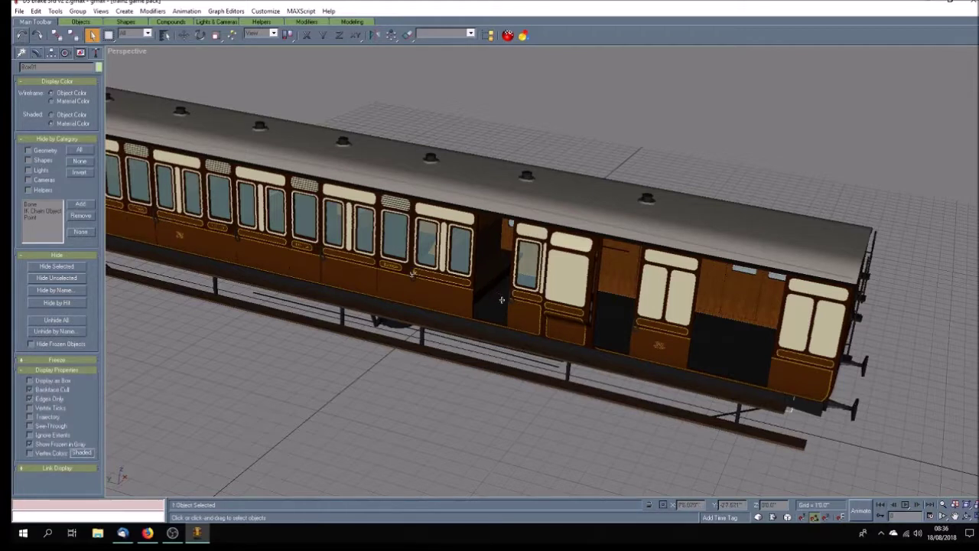
left_click(466, 358)
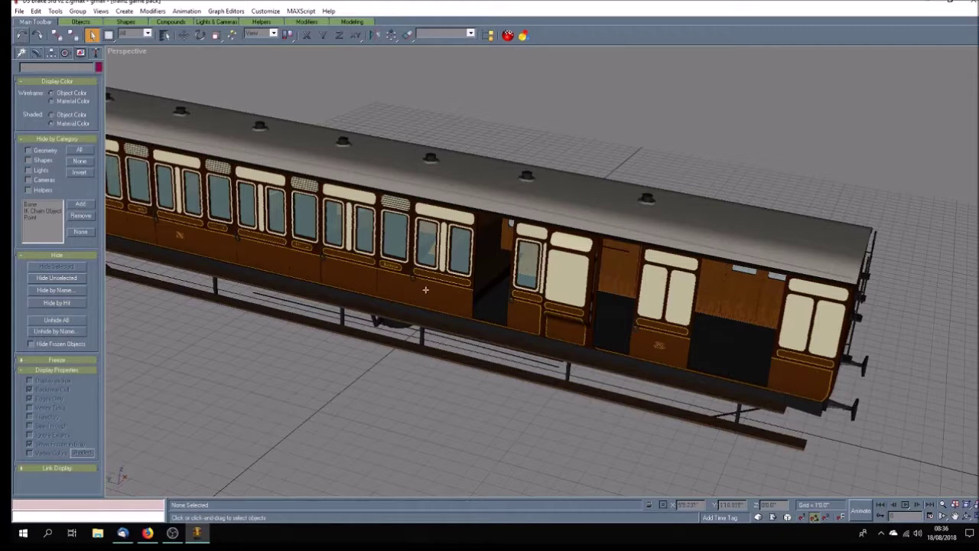
Delete all parts of the second compartment door from the luggage section, including its vented body, window and lettering.
left_click(398, 211)
key("Delete")
left_click(397, 237)
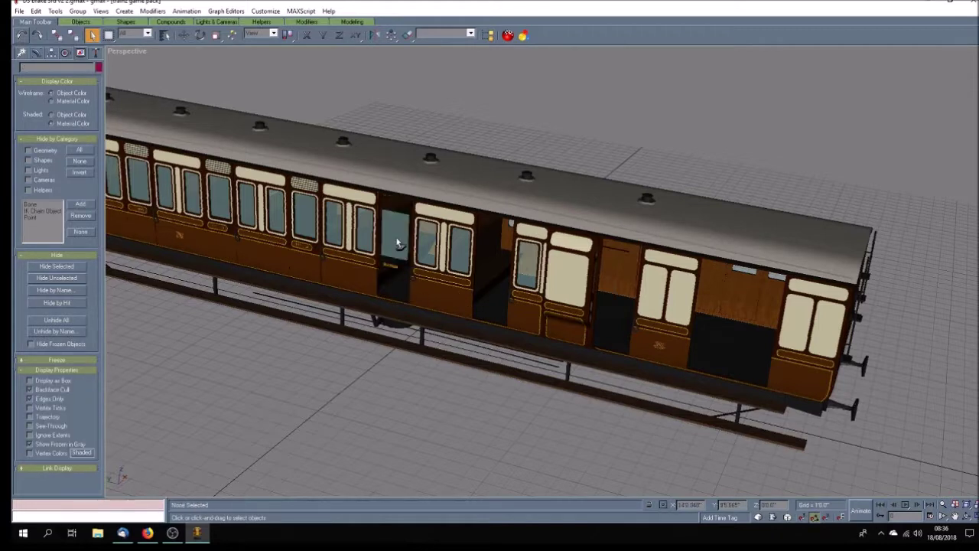
key("Delete")
left_click(391, 266)
key("Delete")
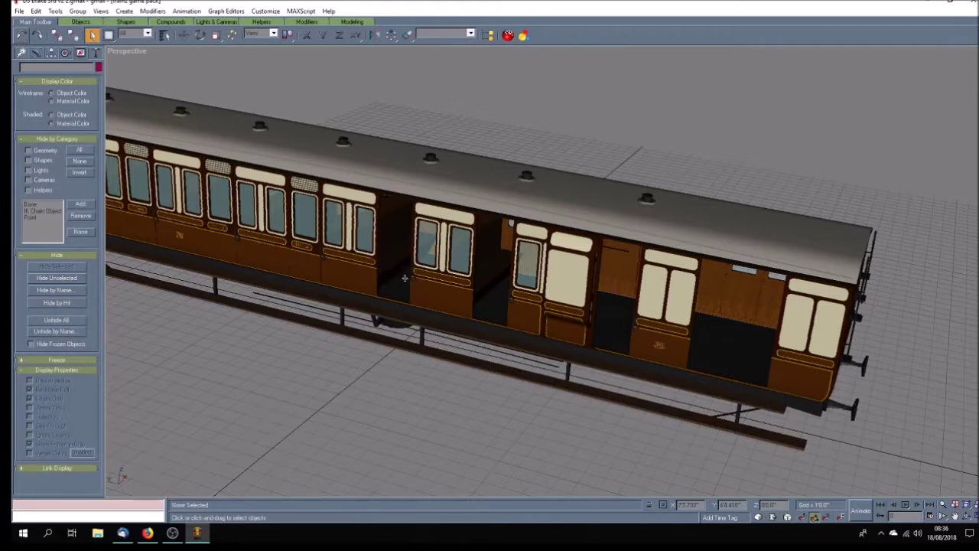
left_click(404, 267)
key("Delete")
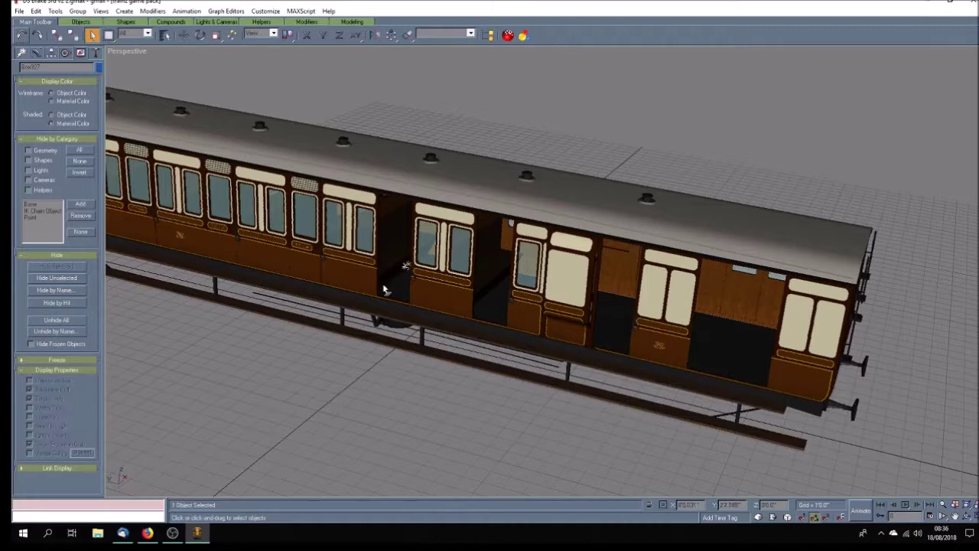
Delete the vented body, window, lettering and remaining parts of the third compartment door from the luggage section.
left_click(954, 515)
mouse_move(359, 282)
left_mouse_down()
mouse_move(436, 284)
mouse_move(528, 328)
mouse_move(656, 435)
mouse_move(636, 351)
left_mouse_up()
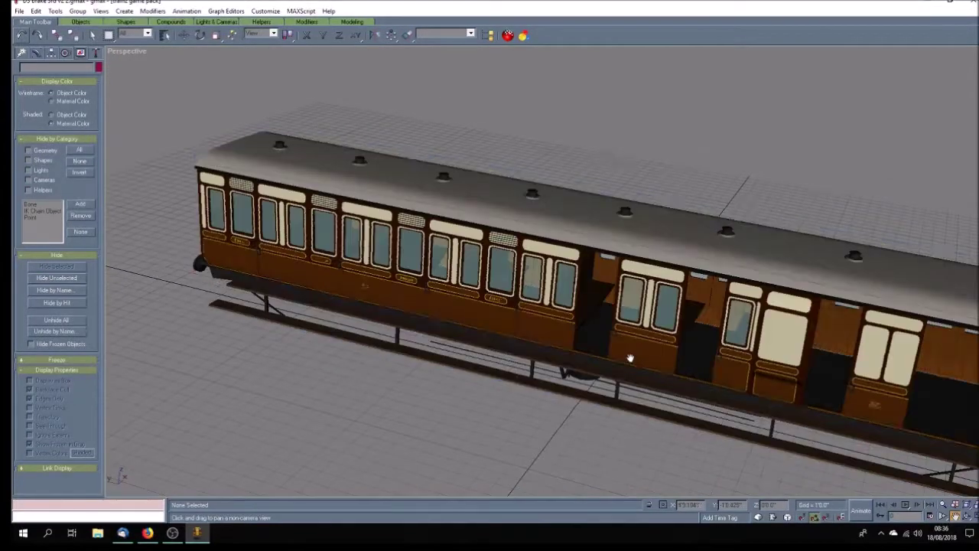
left_click(93, 35)
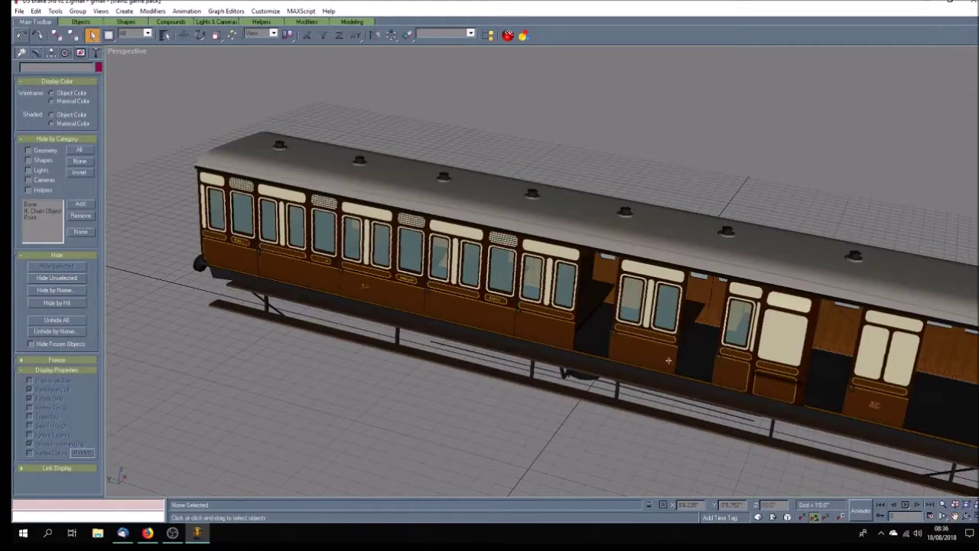
left_click(505, 239)
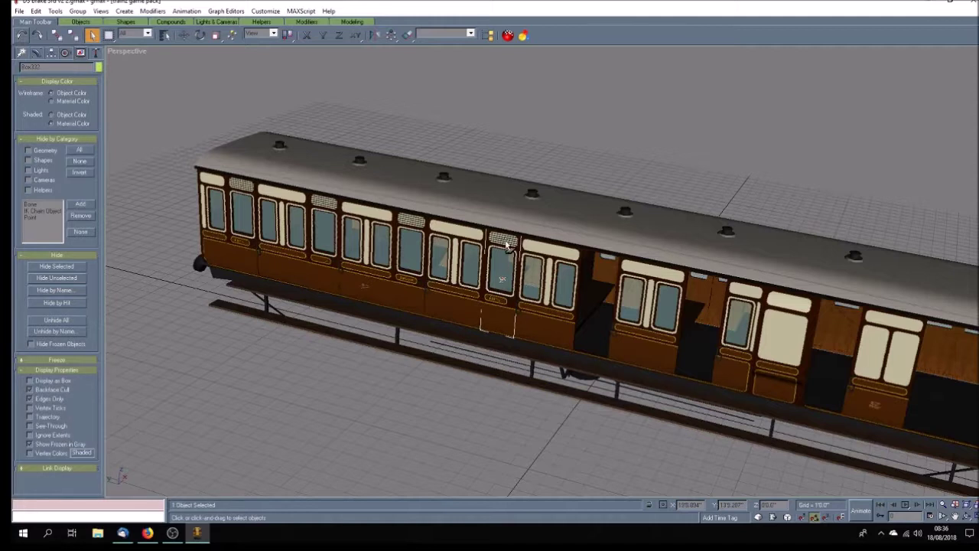
key("Delete")
left_click(502, 266)
key("Delete")
left_click(496, 298)
key("Delete")
key("Delete")
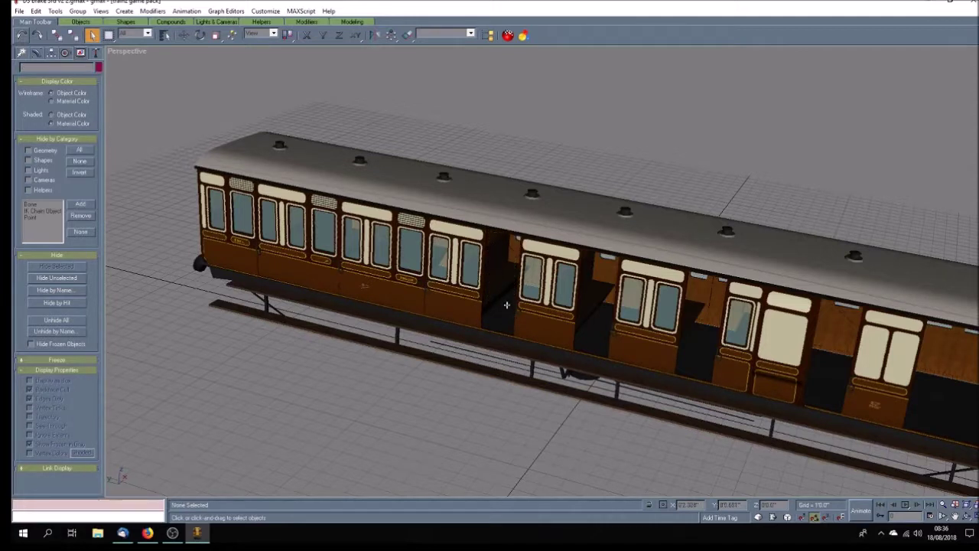
left_click(597, 325)
key("Delete")
Delete the vented body, window and lettering of the fourth compartment door from the luggage section.
left_click(411, 231)
key("Delete")
left_click(414, 253)
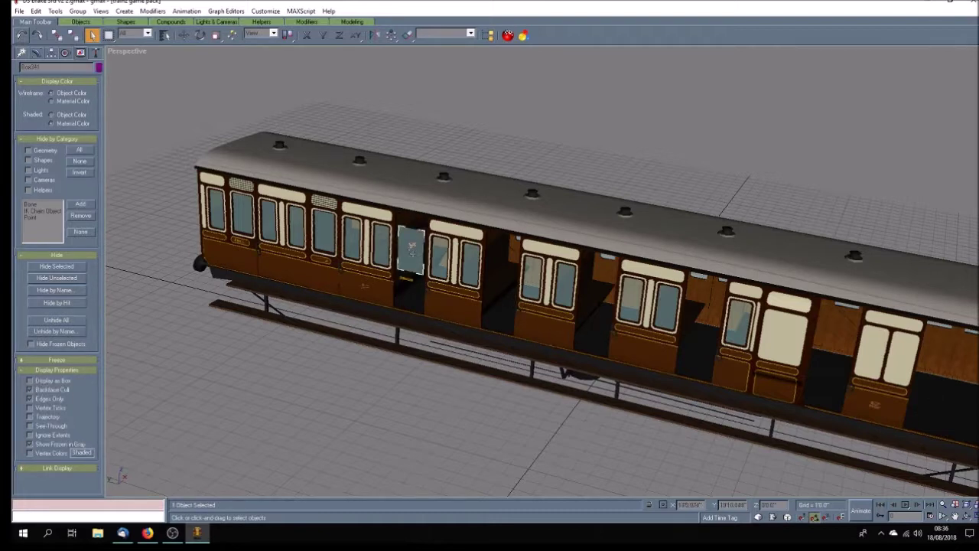
key("Delete")
left_click(405, 279)
key("Delete")
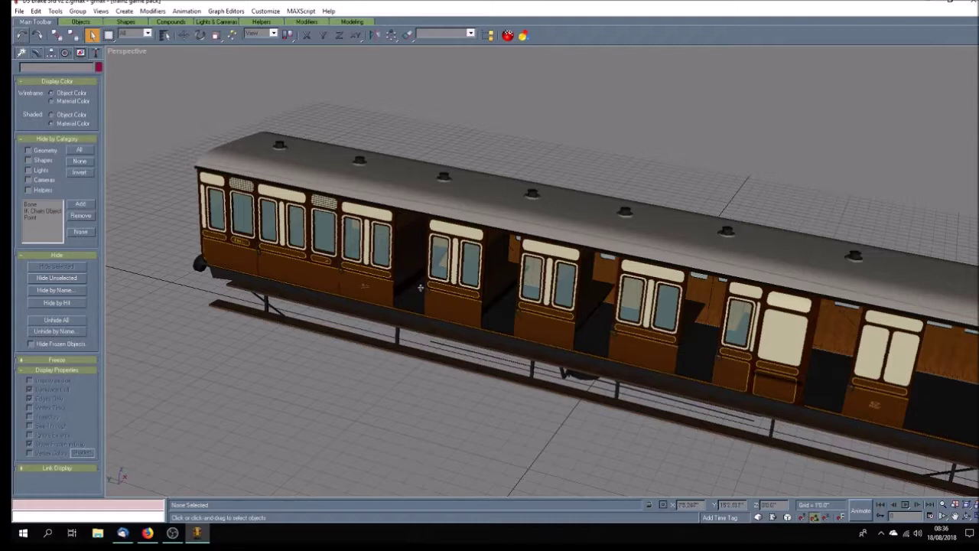
left_click(422, 284)
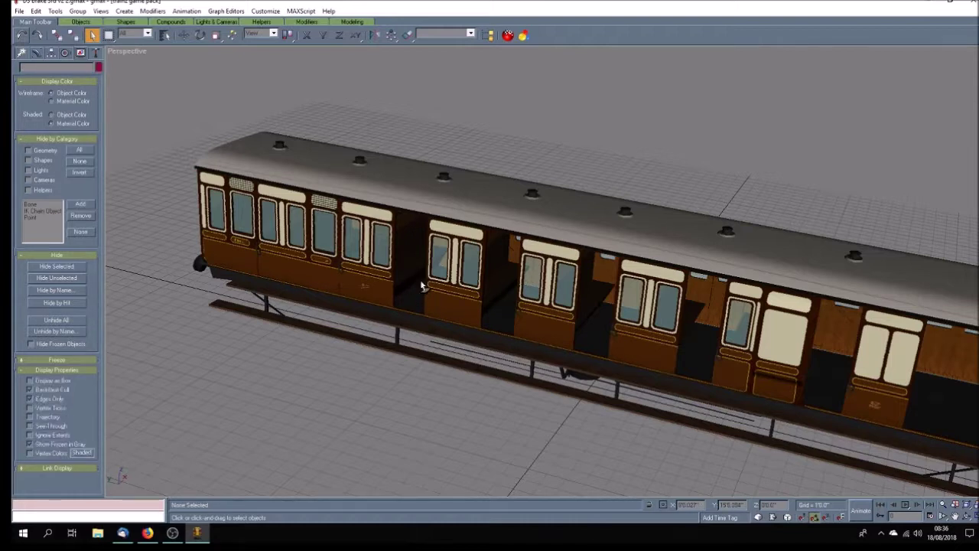
key("Delete")
Delete the fifth compartment door's body, window and lettering, plus the leftover rectangle in its opening.
left_click(327, 211)
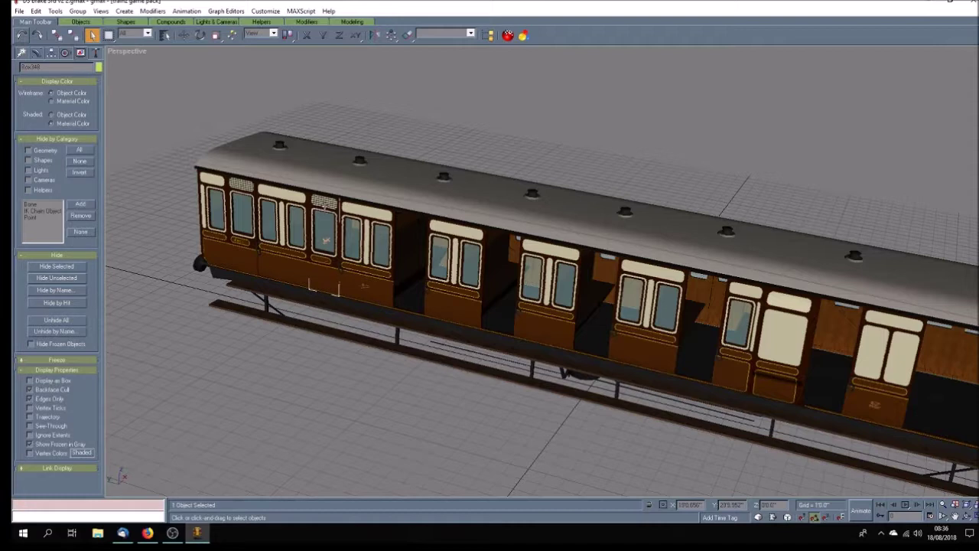
key("Delete")
left_click(322, 259)
key("Delete")
left_click(322, 260)
key("Delete")
left_click(333, 263)
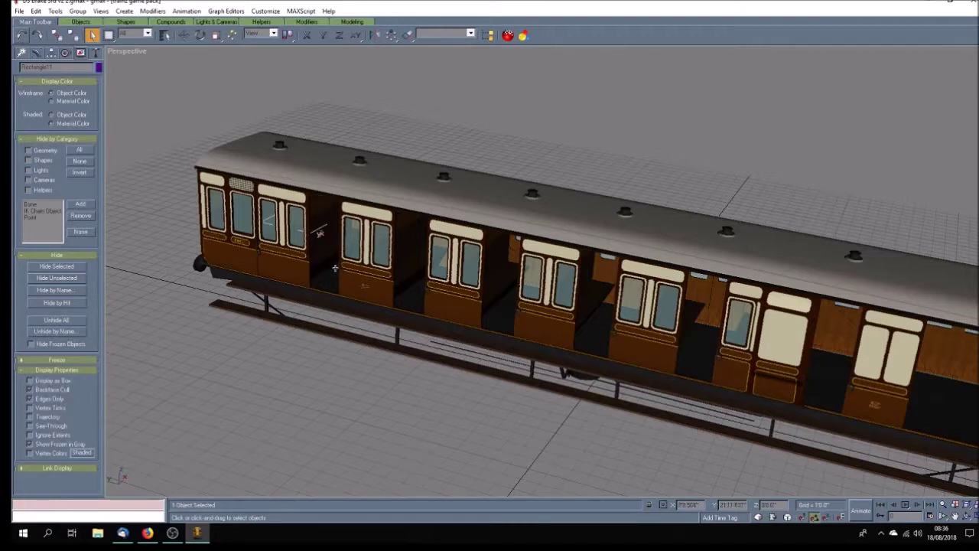
key("Delete")
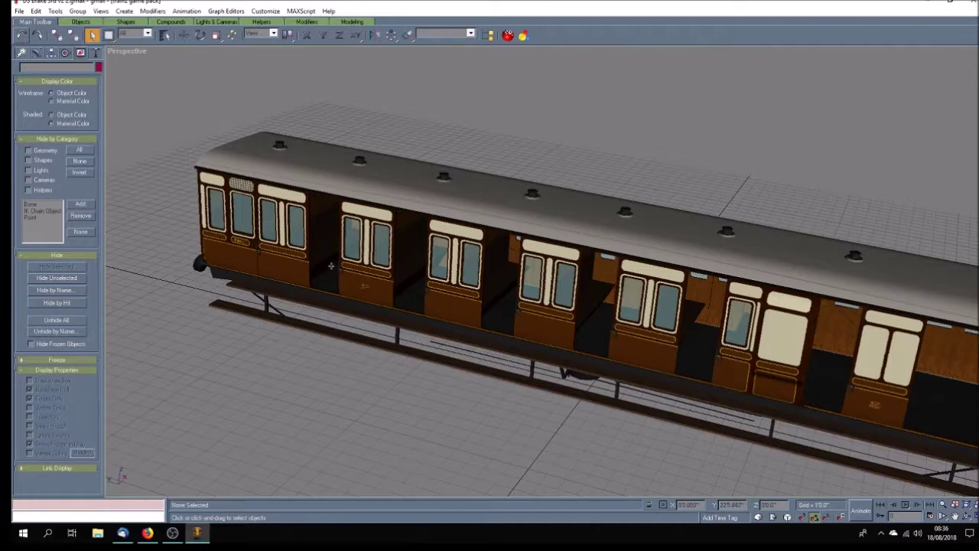
Delete all parts of the sixth compartment door, the last one before the carriage's passenger end.
left_click(242, 208)
key("Delete")
left_click(240, 240)
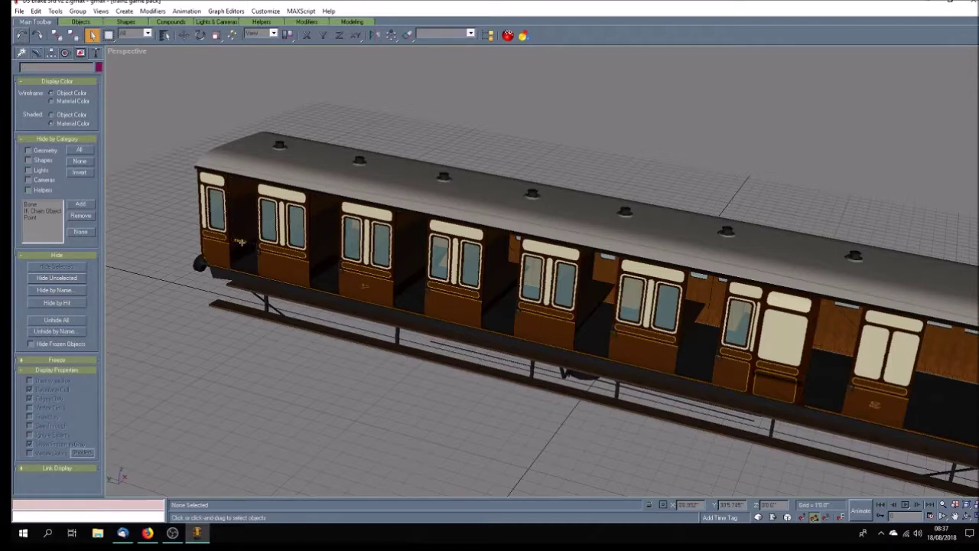
key("Delete")
left_click(253, 246)
key("Delete")
On the carriage's opposite side, delete the body, window and lettering of the luggage double door's leaf nearest the carriage end.
left_click(966, 517)
mouse_move(646, 304)
left_mouse_down()
mouse_move(440, 287)
mouse_move(462, 296)
left_mouse_up()
left_click(954, 516)
mouse_move(366, 231)
left_mouse_down()
mouse_move(525, 280)
mouse_move(421, 273)
mouse_move(424, 264)
left_mouse_up()
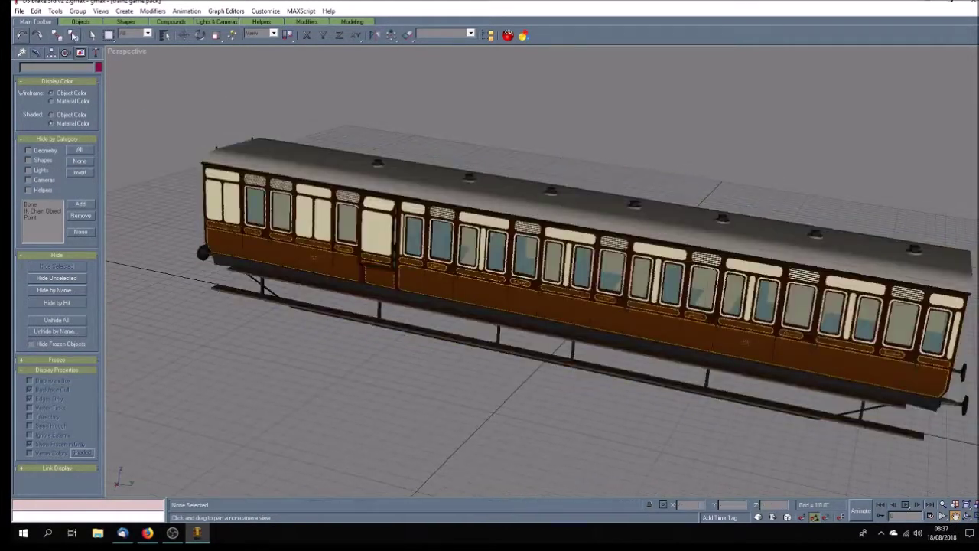
left_click(92, 35)
left_click(256, 182)
key("Delete")
left_click(256, 202)
key("Delete")
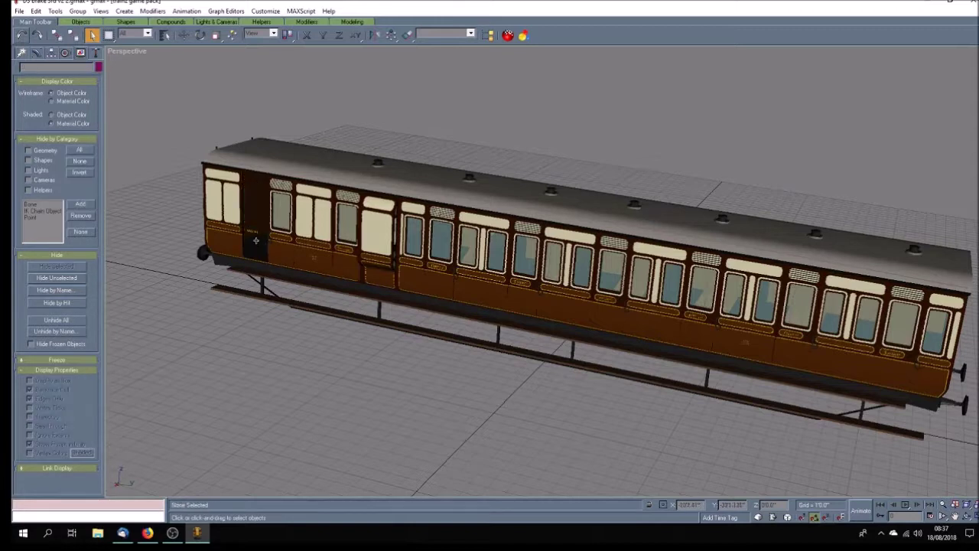
left_click(262, 234)
key("Delete")
Undo the last deletion and hide the object selected inside the opened luggage doorway.
key("ctrl+z")
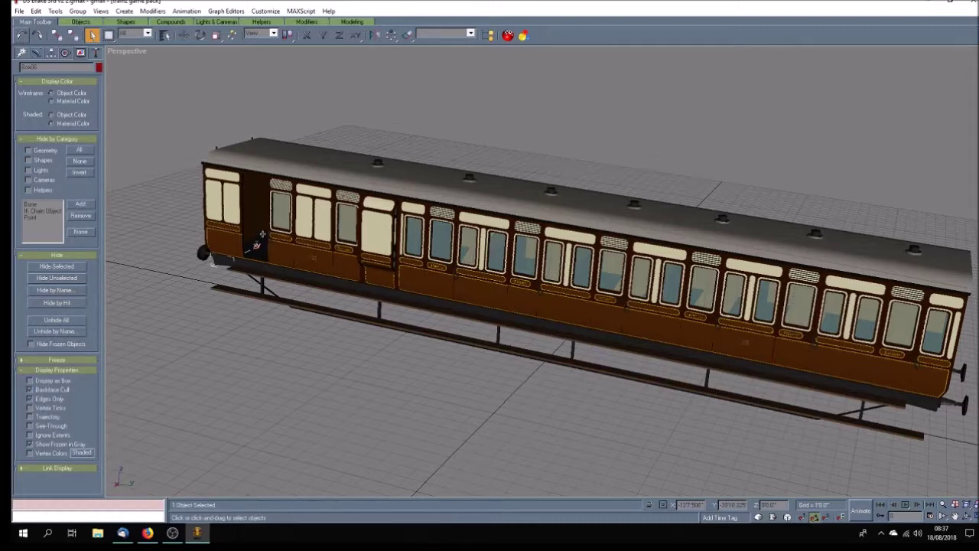
left_click(196, 334)
scroll(267, 253, "up", 3)
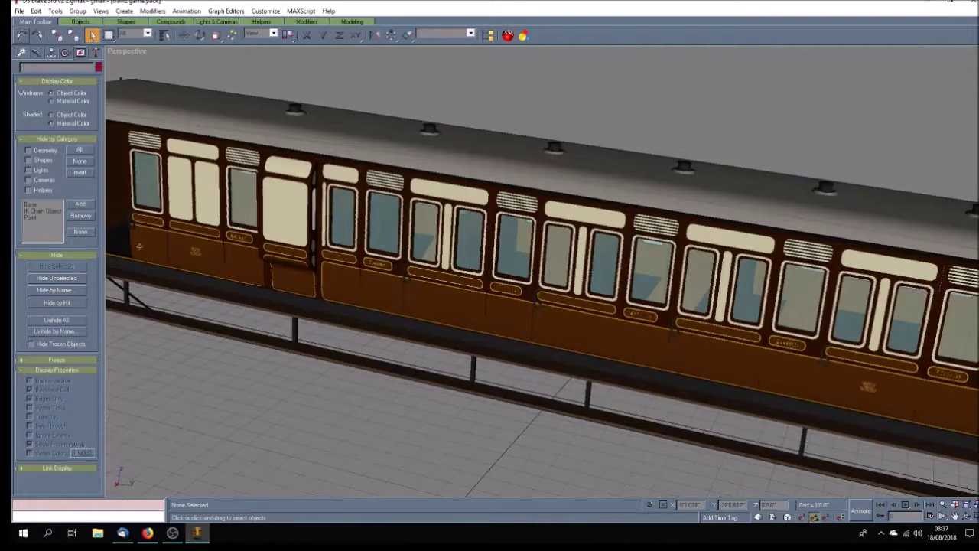
left_click(120, 225)
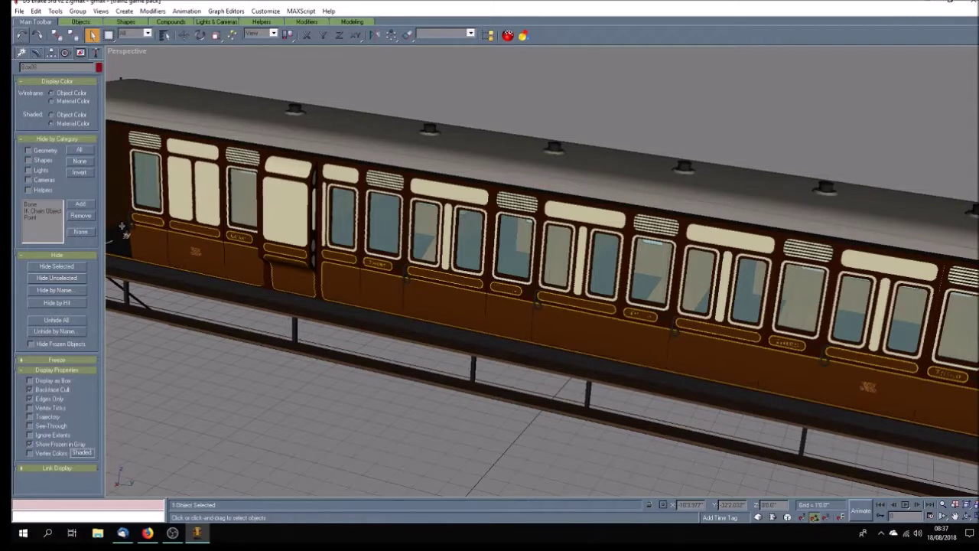
left_click(170, 360)
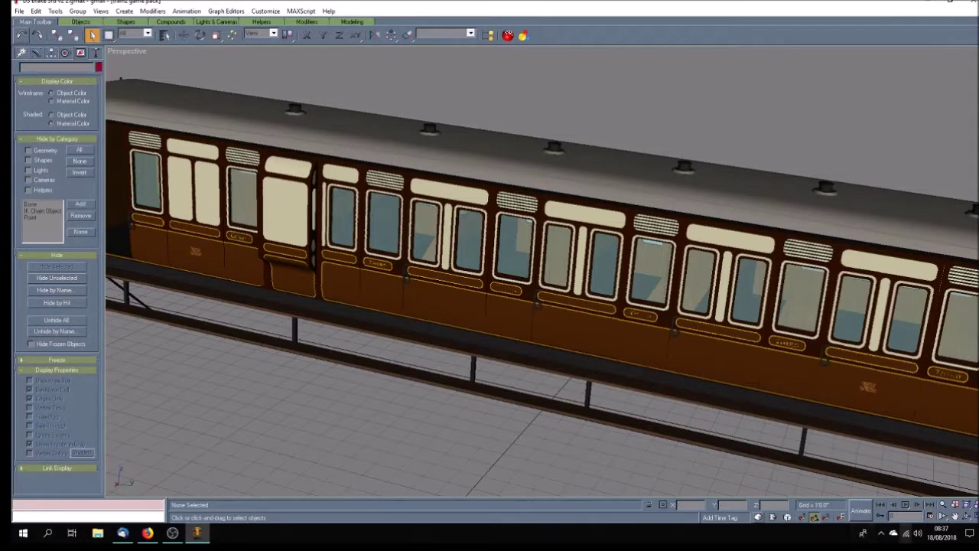
left_click(955, 516)
left_click_drag(360, 258, 492, 306)
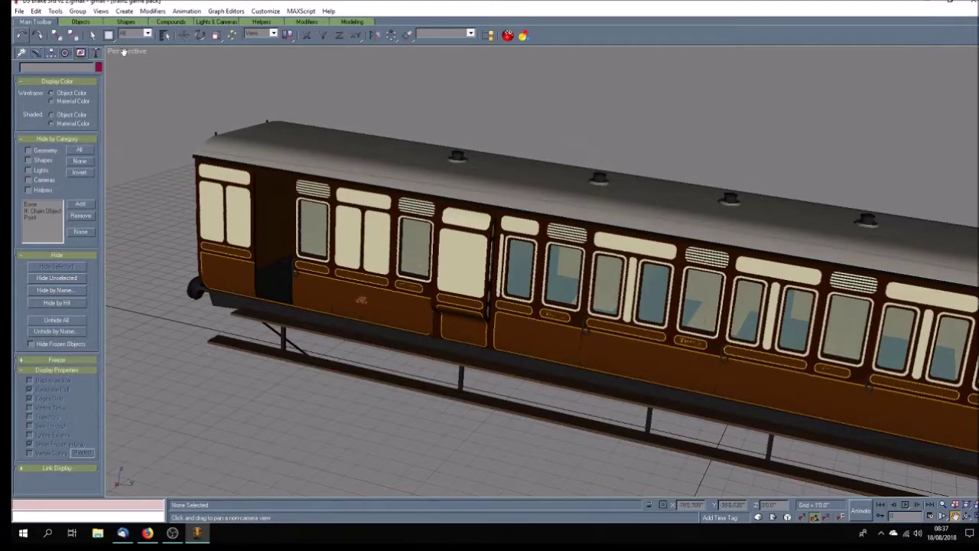
left_click(92, 35)
left_click(284, 260)
left_click(57, 266)
Delete the vented body, window, lower moulding and handle of the opposite-side double door's other leaf.
left_click(312, 194)
left_click(316, 242)
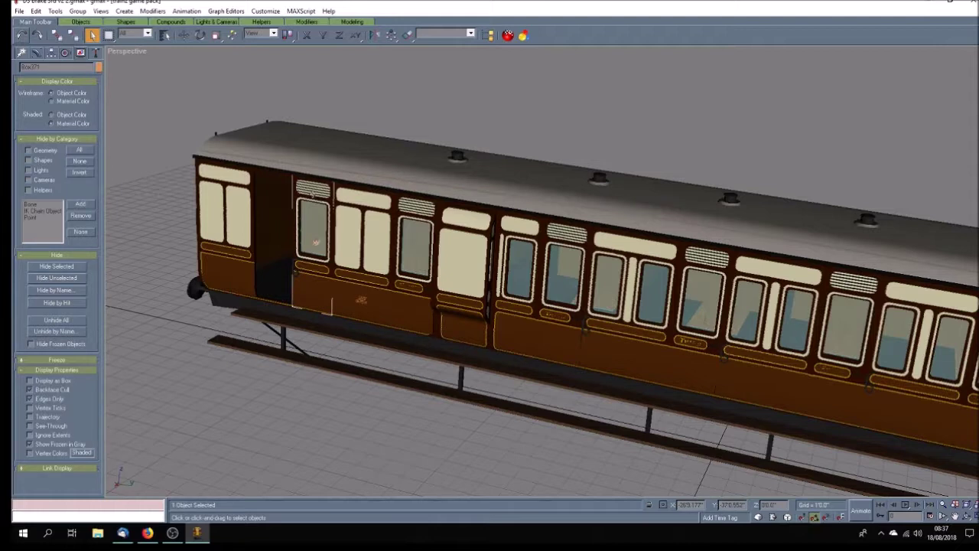
key("Delete")
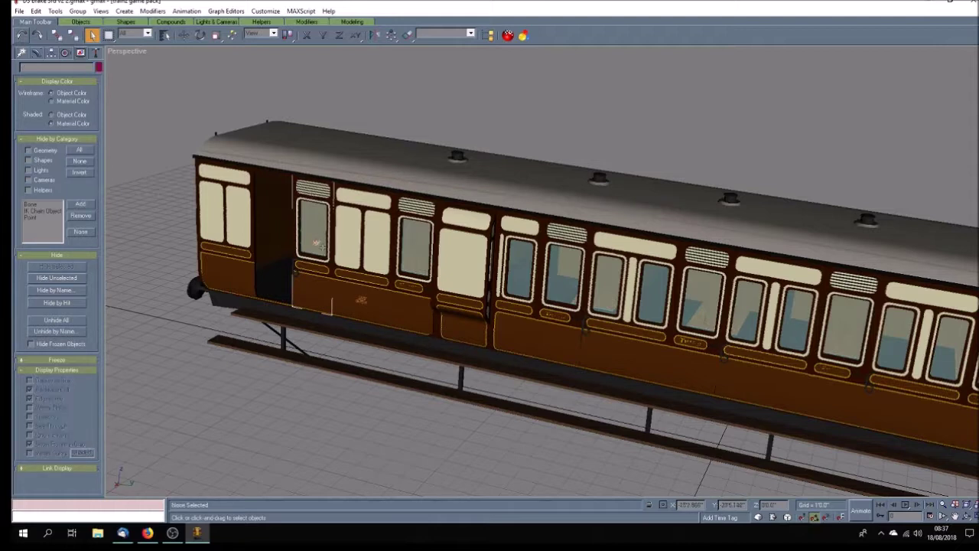
left_click(316, 239)
key("Delete")
left_click(314, 274)
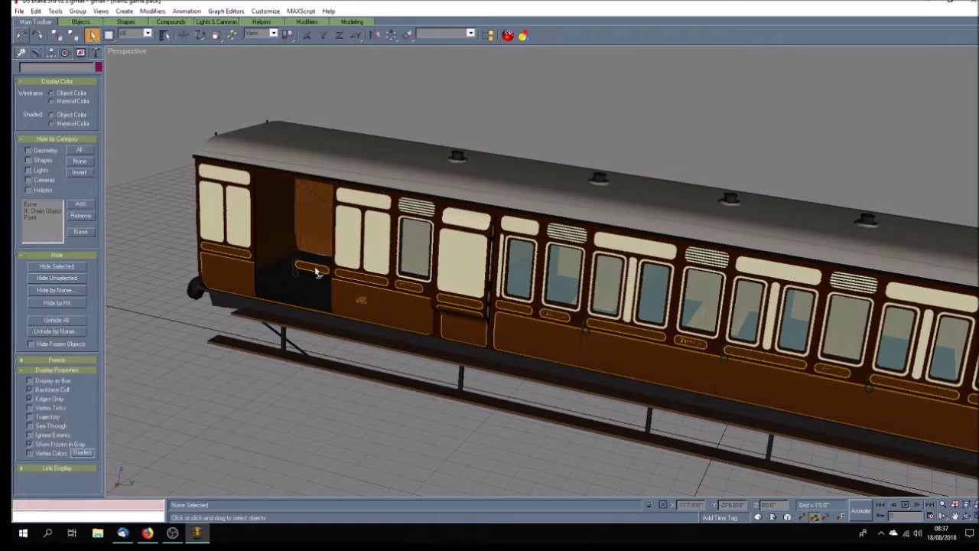
key("Delete")
left_click(297, 273)
key("Delete")
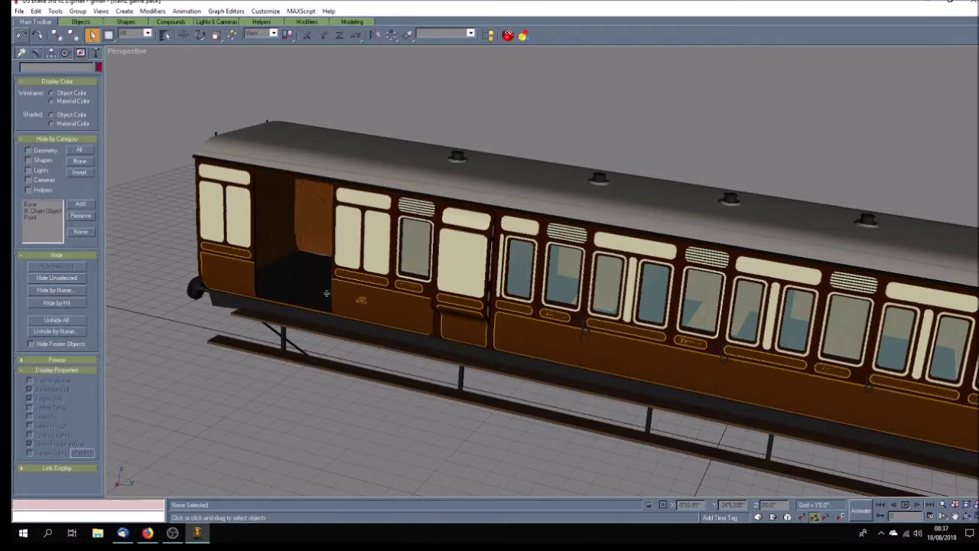
Delete the single door between the cream luggage panels and the compartment door nearest the luggage section on this side.
left_click(420, 223)
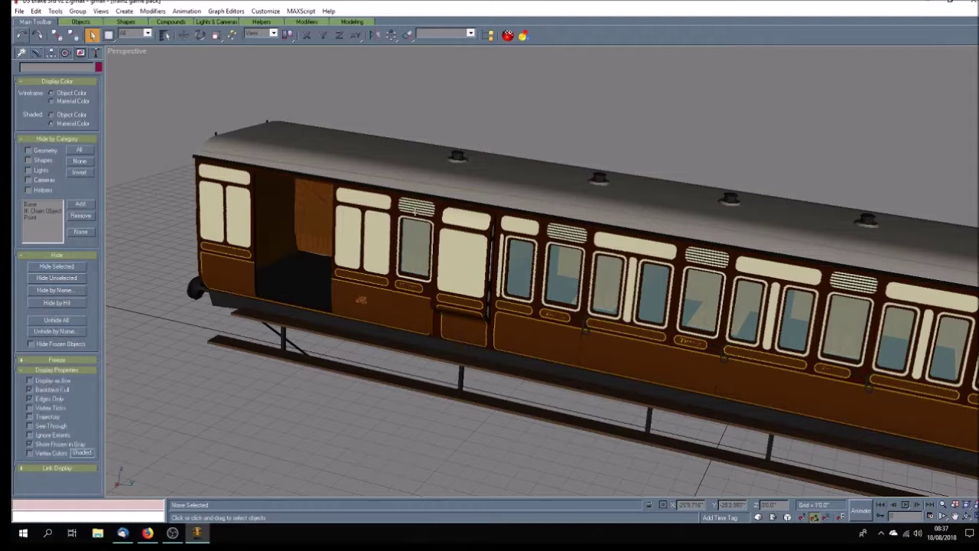
key("Delete")
left_click(418, 233)
key("Delete")
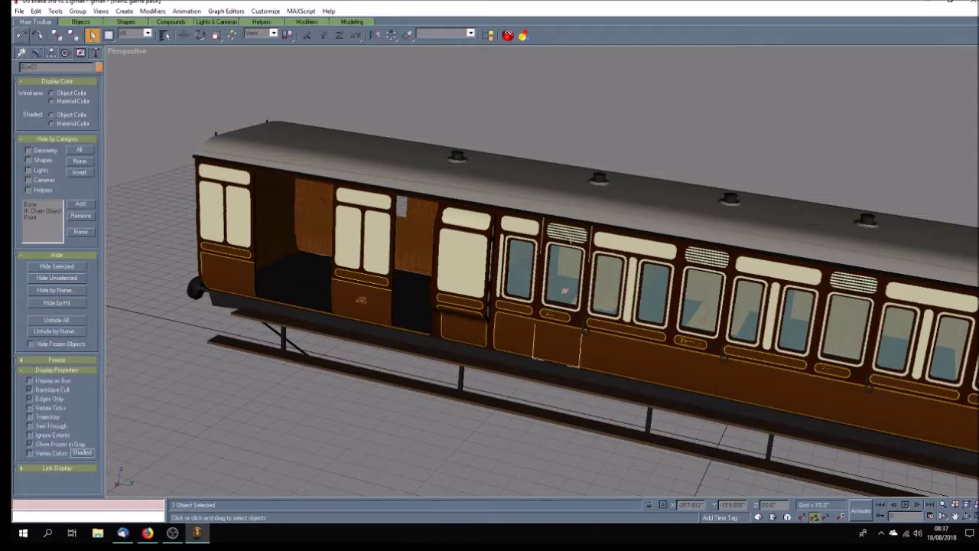
key("ctrl+z")
key("Delete")
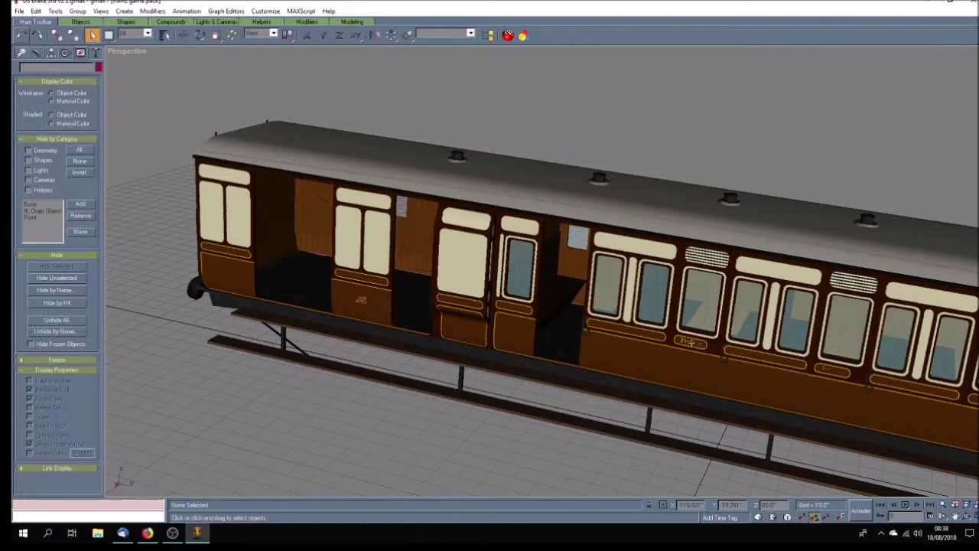
Delete the vented body, window, Third lettering and handle parts of the second compartment door from the luggage section.
left_click(708, 267)
key("Delete")
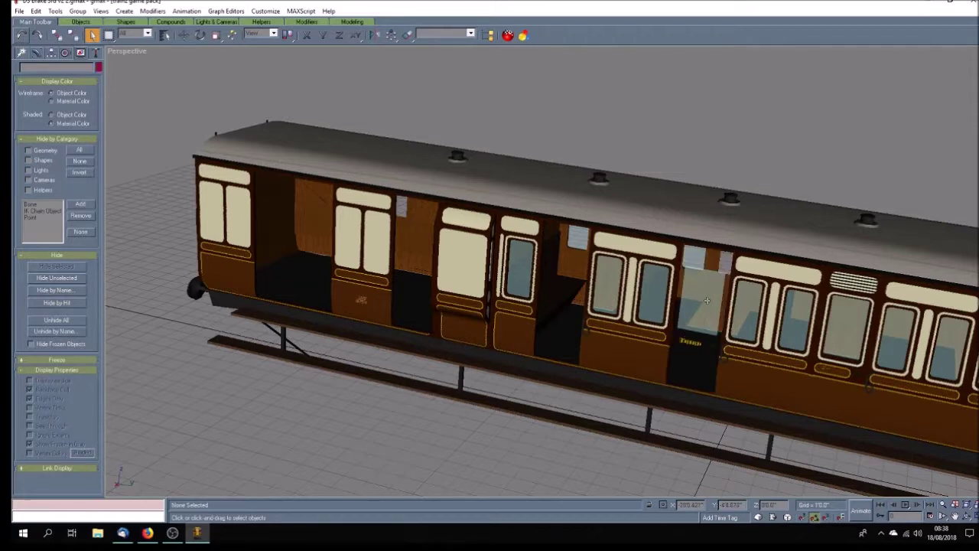
left_click(708, 302)
key("Delete")
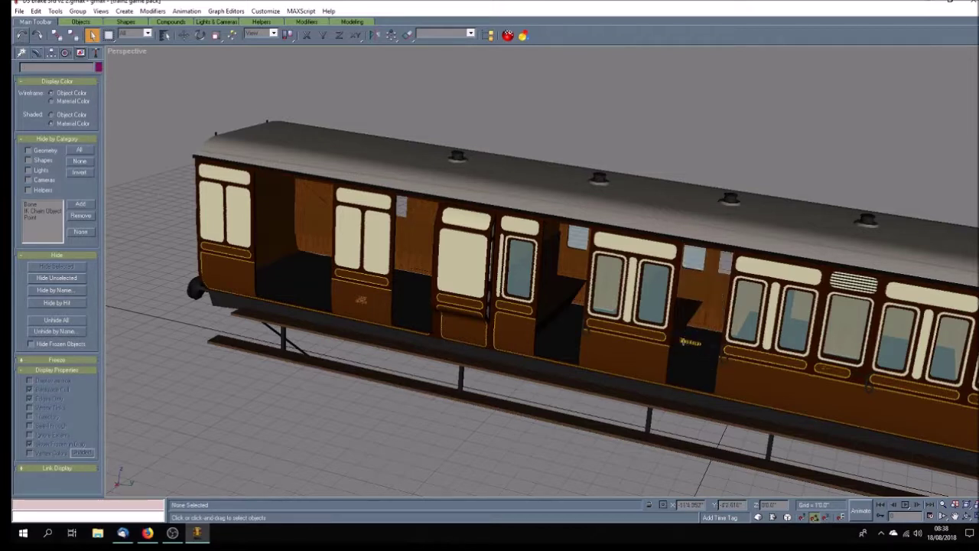
left_click(686, 340)
key("Delete")
left_click(711, 346)
key("Delete")
left_click(713, 346)
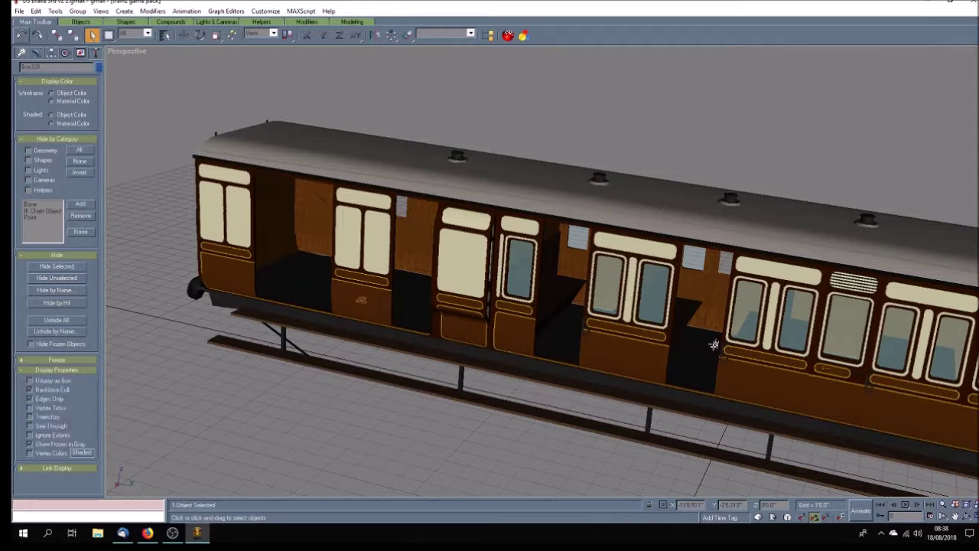
key("Delete")
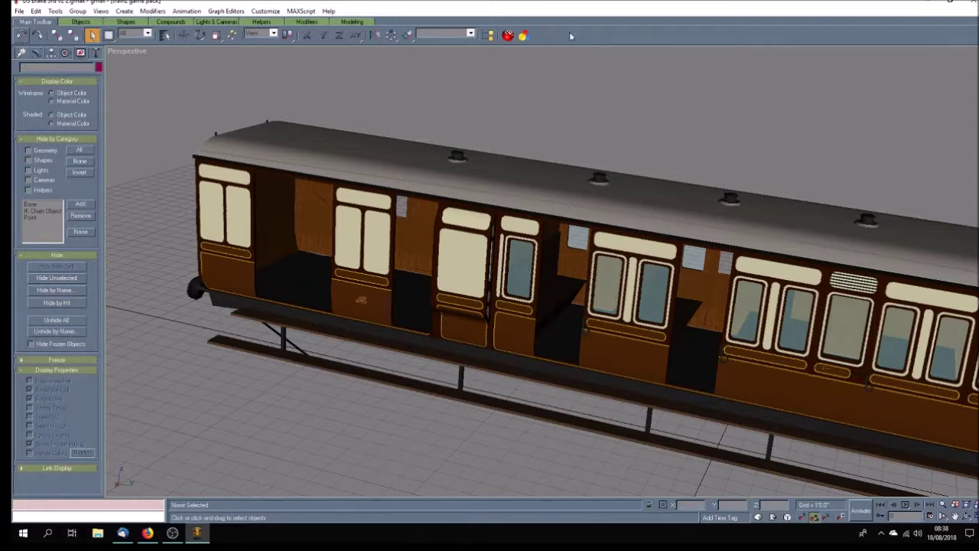
Look through the scene's complete material list with the maps left out.
left_click(524, 36)
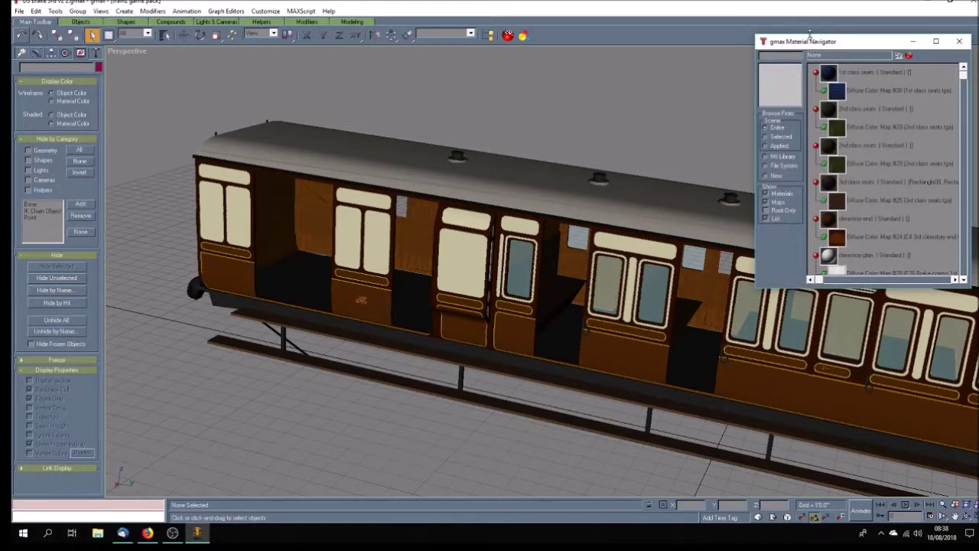
left_click(765, 202)
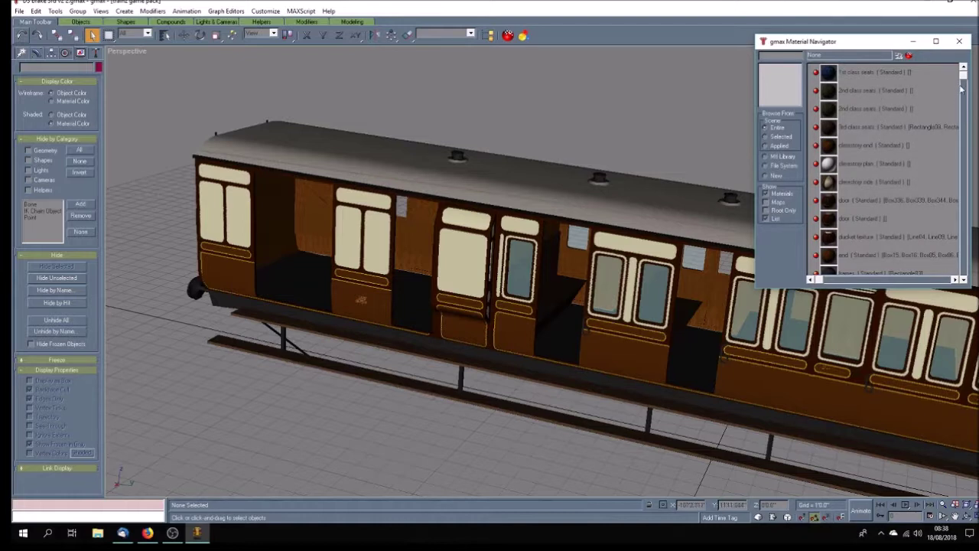
left_click_drag(965, 80, 963, 174)
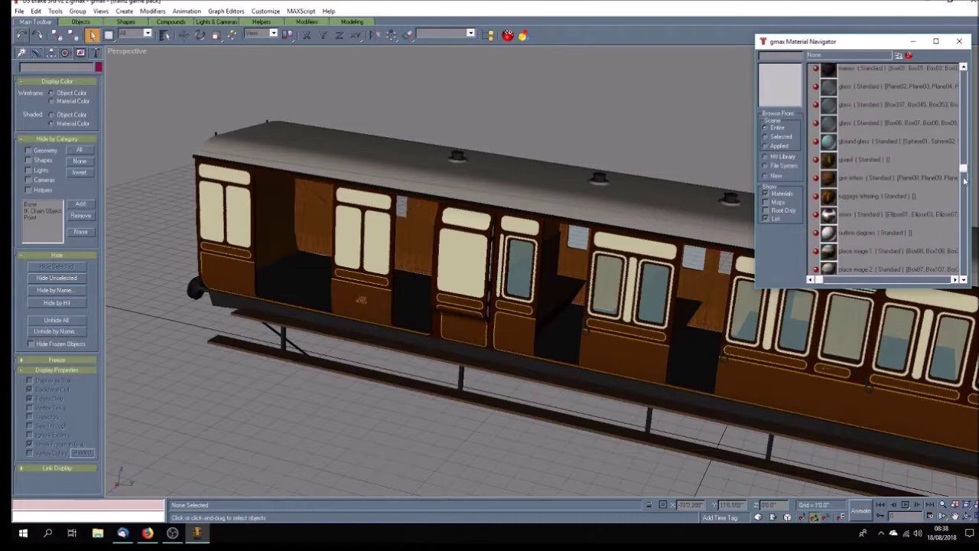
left_click_drag(964, 174, 962, 270)
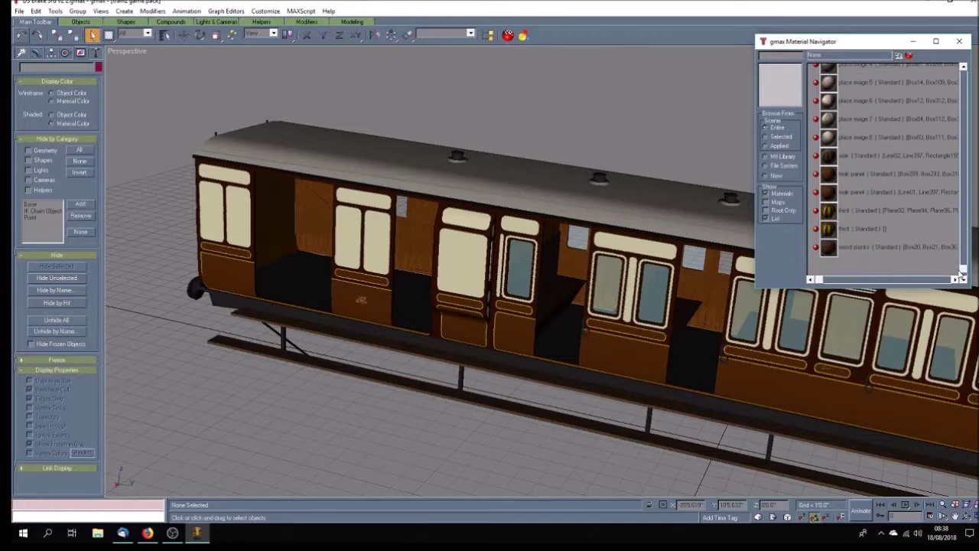
left_click(959, 40)
Delete the vented body, window, Third lettering and handle of the third compartment door from the luggage section.
left_click(854, 284)
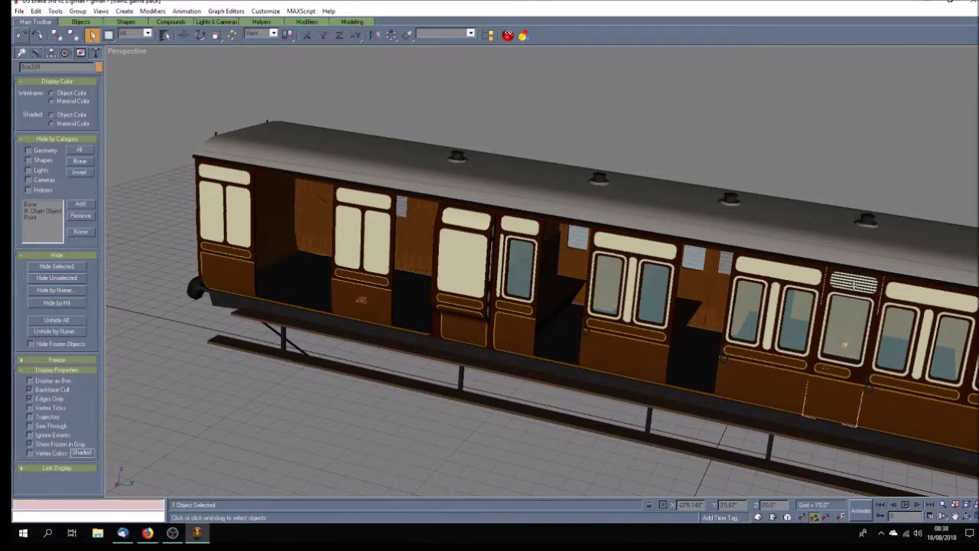
key("Delete")
left_click(852, 336)
key("Delete")
left_click(834, 370)
key("Delete")
left_click(856, 375)
key("Delete")
Delete the far side's inner door panels seen through the third and second compartment doorways from the luggage section.
left_click(843, 384)
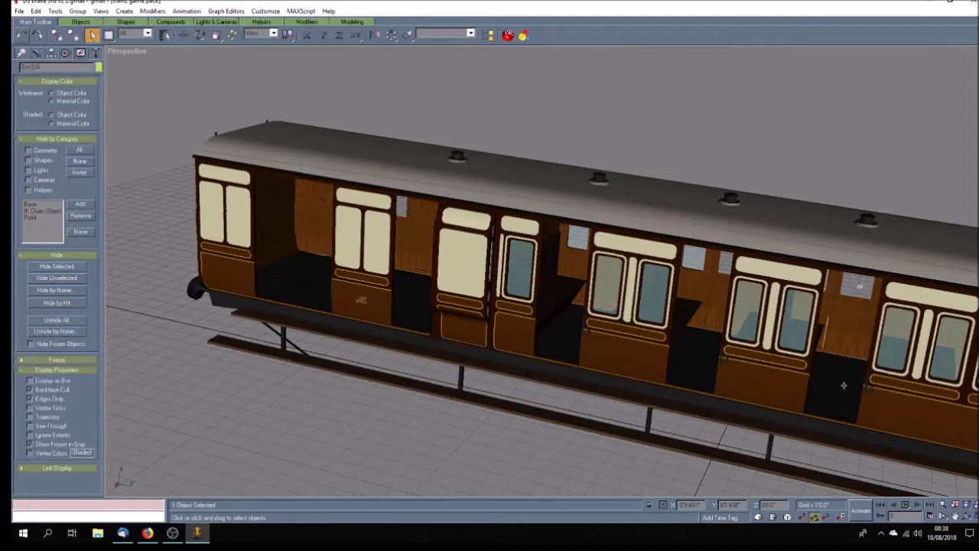
key("Delete")
left_click(720, 299)
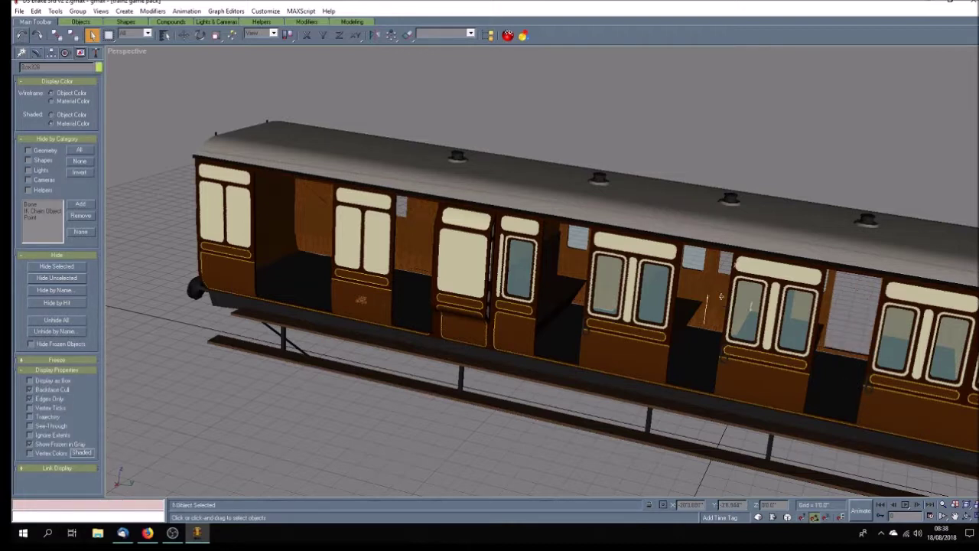
key("Delete")
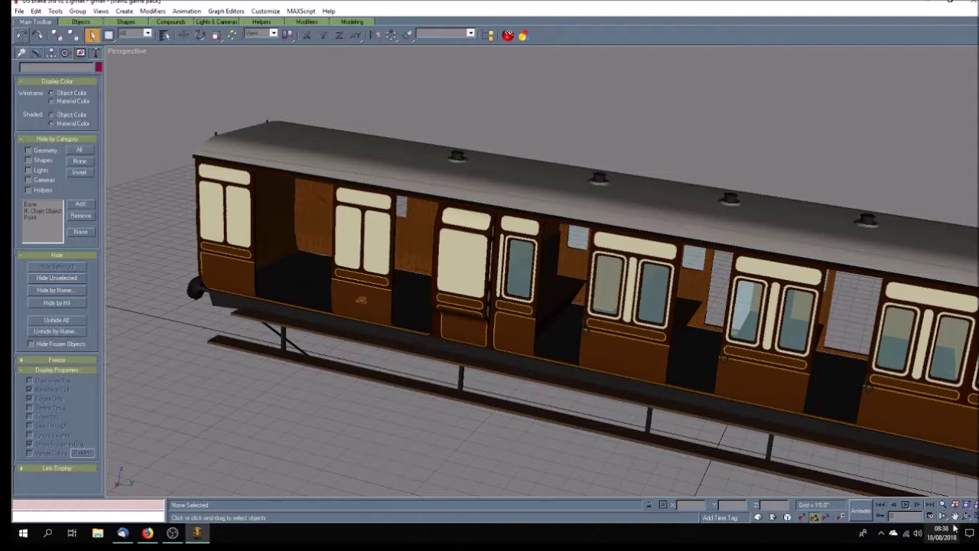
Delete the body, window, Third lettering and handle of the fourth compartment door, just before the crest panel.
mouse_move(829, 422)
middle_mouse_down()
mouse_move(477, 311)
mouse_move(380, 290)
mouse_move(387, 300)
middle_mouse_up()
left_click(91, 35)
left_click(530, 173)
key("Delete")
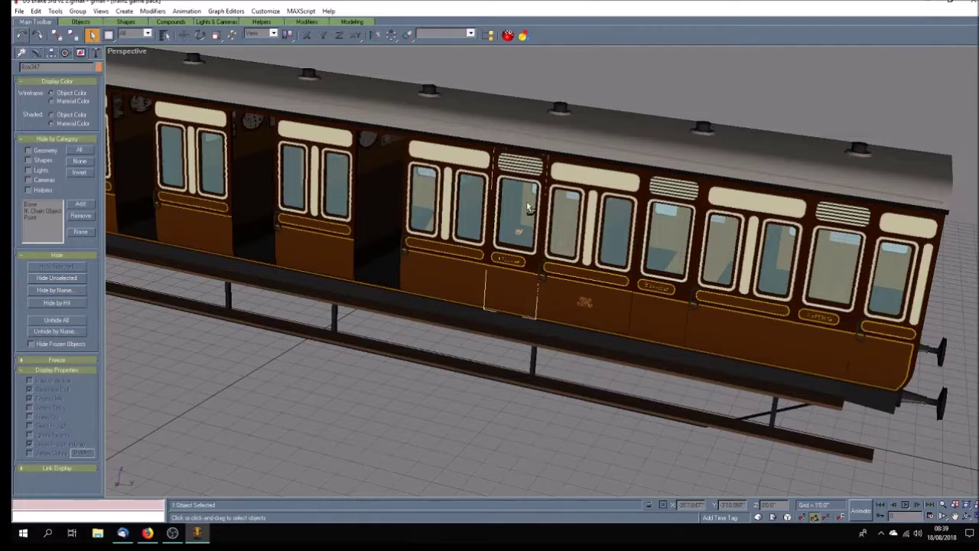
left_click(519, 203)
key("Delete")
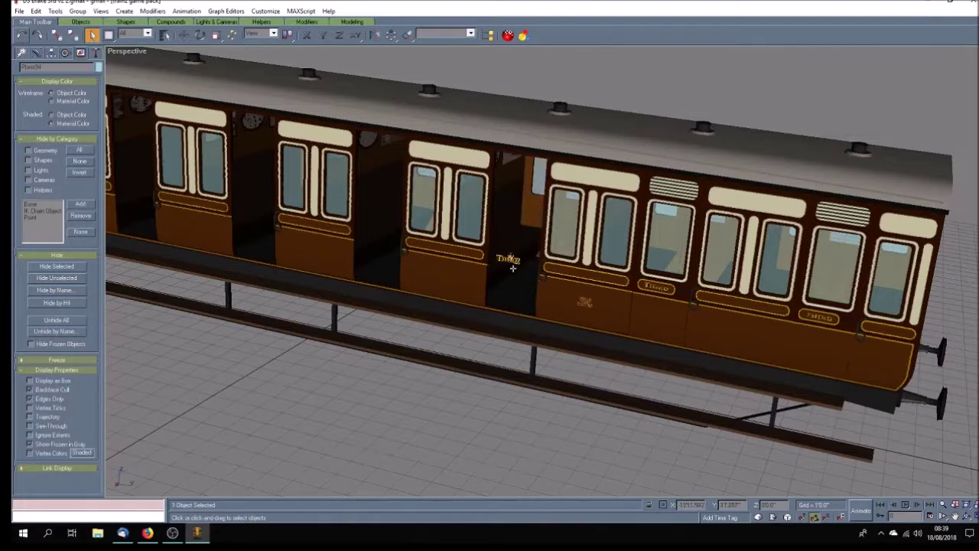
left_click(530, 267)
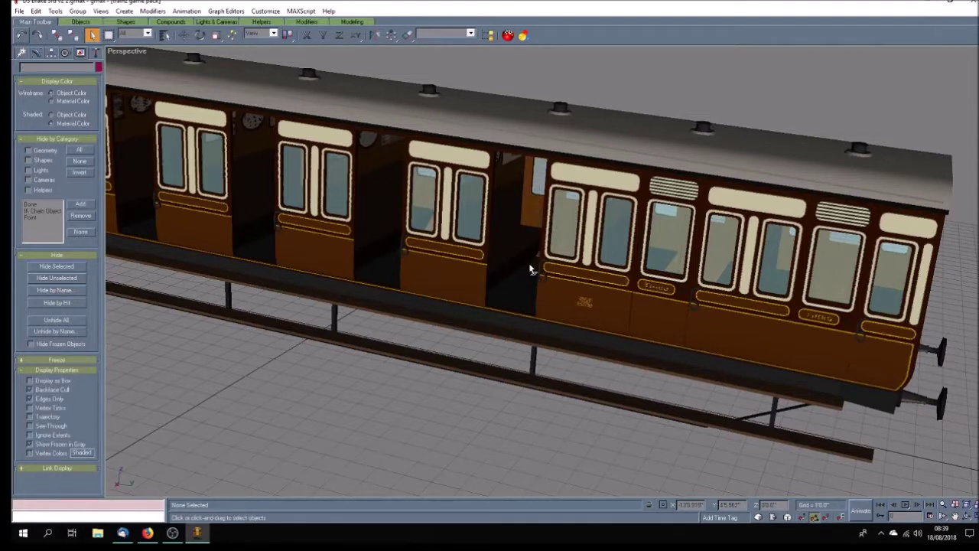
left_click(445, 400)
left_click(533, 263)
key("Delete")
Delete the body, window, Third lettering and handle of the fifth compartment door, just beyond the crest panel.
left_click(669, 191)
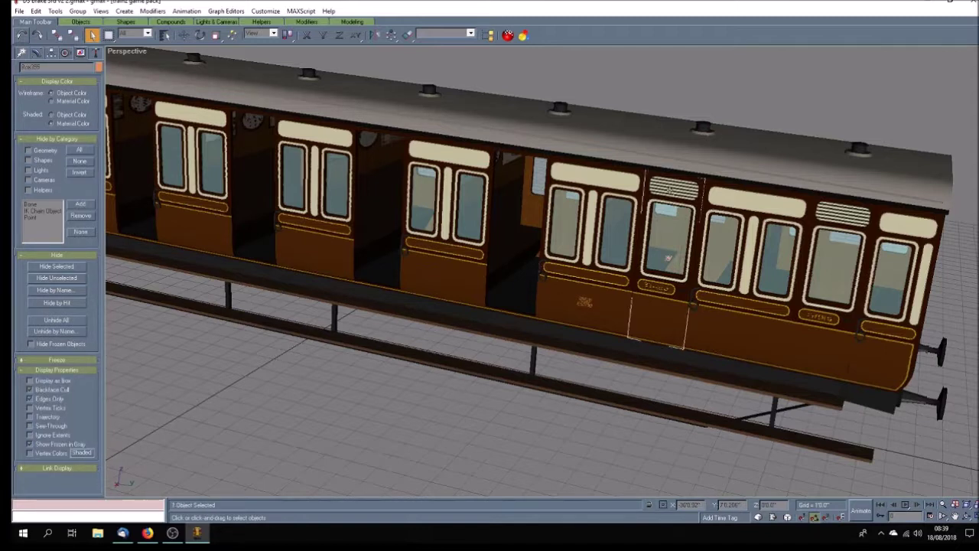
key("Delete")
key("Delete")
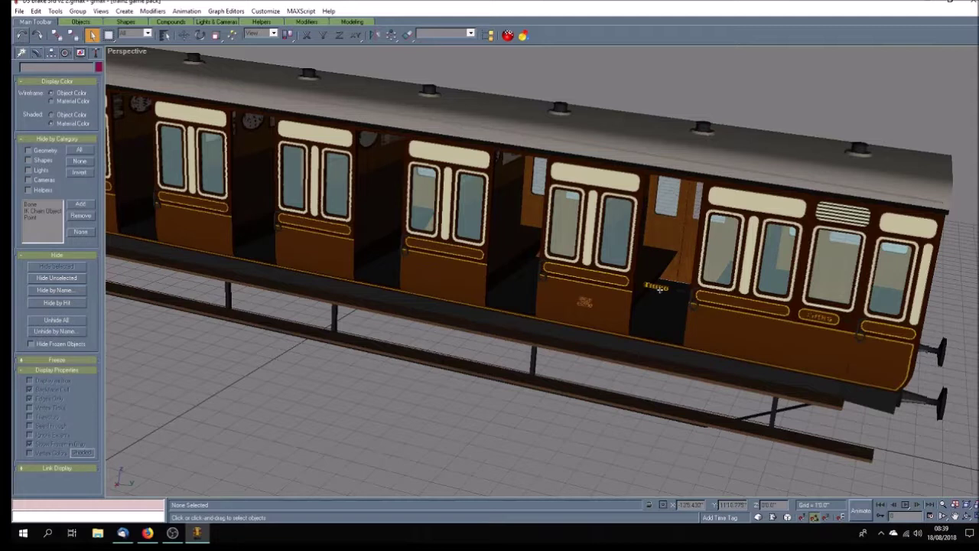
left_click(681, 292)
left_click(598, 449)
left_click(682, 290)
key("Delete")
Delete the body, window, Third lettering and handle of the last compartment door at the passenger end.
left_click(839, 219)
key("Delete")
left_click(838, 257)
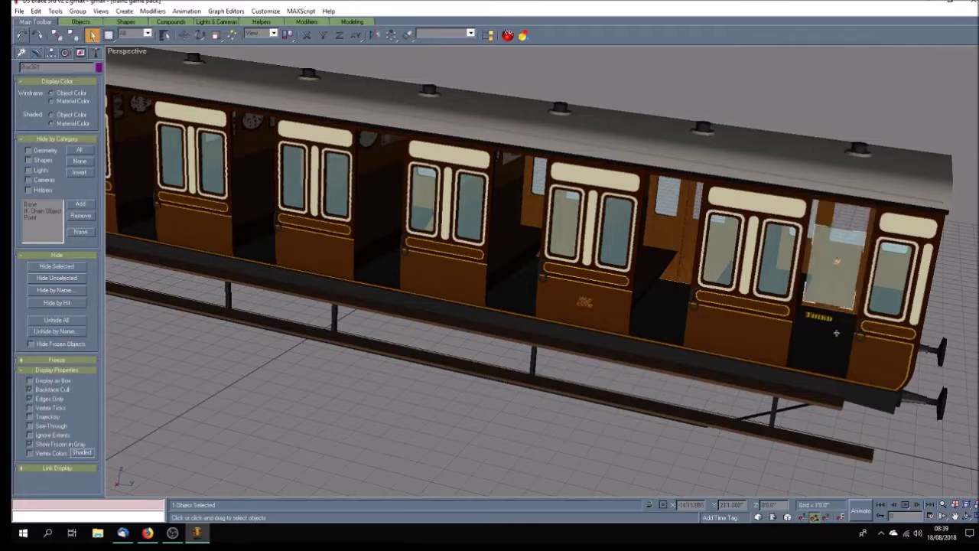
key("Delete")
left_click(824, 320)
key("Delete")
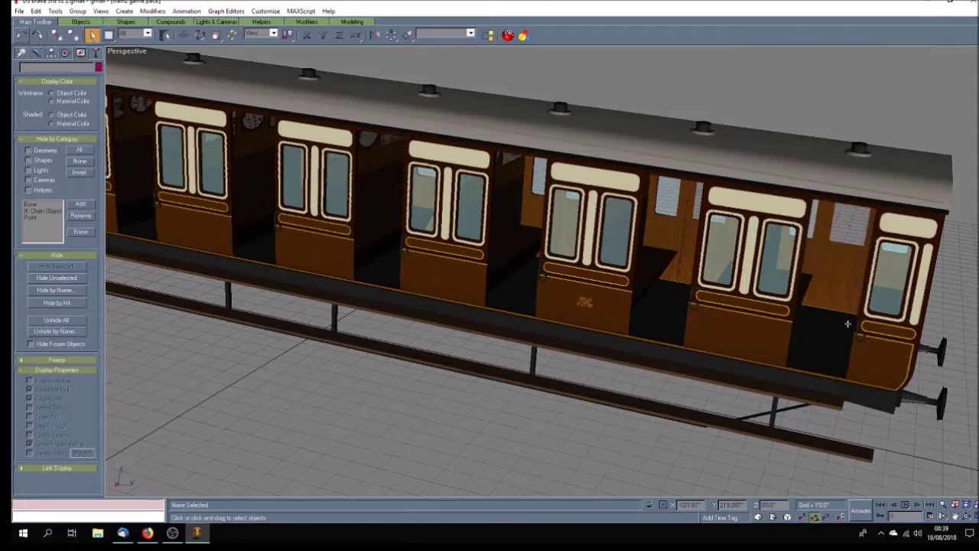
left_click(848, 321)
key("Delete")
Delete the far side's inner door panels seen through the last two compartment doorways at the passenger end.
left_click(842, 277)
key("Delete")
left_click(690, 260)
key("Delete")
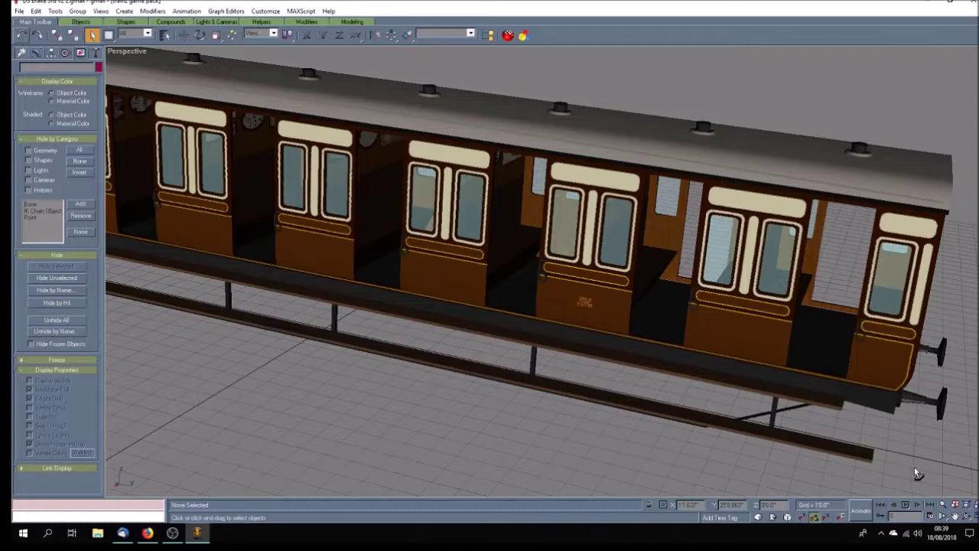
Delete the far side's inner door panel seen through the fourth compartment doorway, beside the crest panel.
left_click(955, 517)
mouse_move(523, 299)
left_mouse_down()
mouse_move(596, 304)
mouse_move(690, 373)
mouse_move(658, 345)
left_mouse_up()
mouse_move(583, 298)
left_mouse_down()
mouse_move(721, 327)
mouse_move(681, 312)
left_mouse_up()
left_click(91, 35)
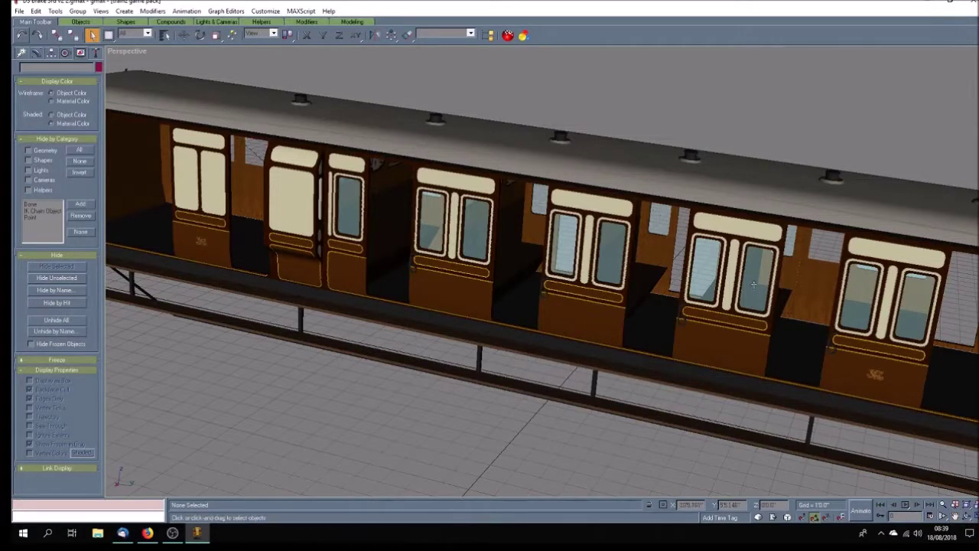
left_click(816, 298)
Delete the far side's inner door panel seen through the compartment doorway nearest the luggage section.
left_click(956, 516)
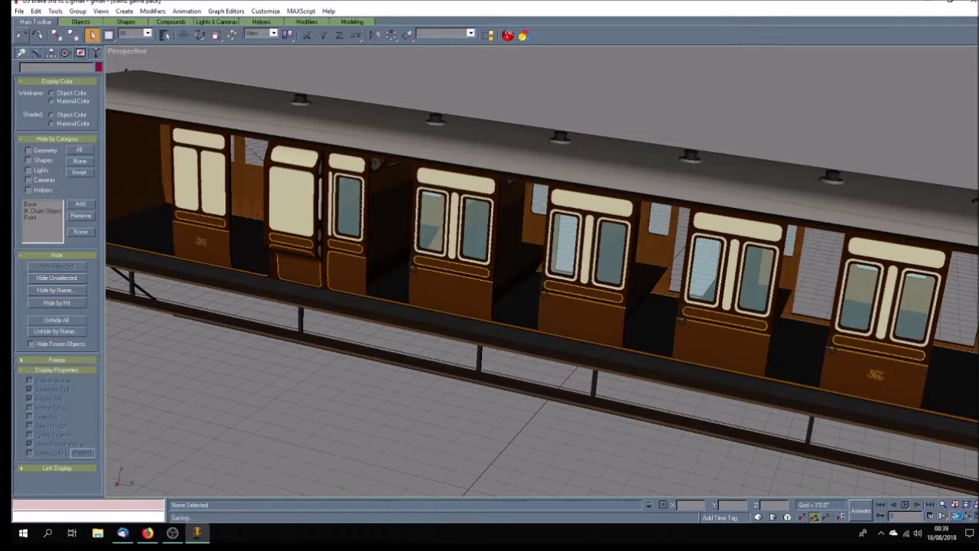
left_click_drag(333, 238, 610, 330)
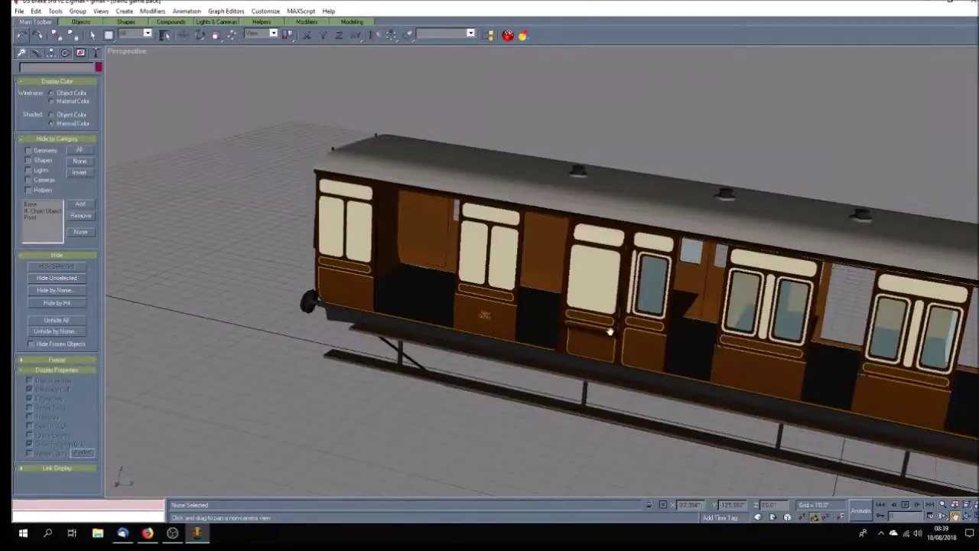
left_click(93, 35)
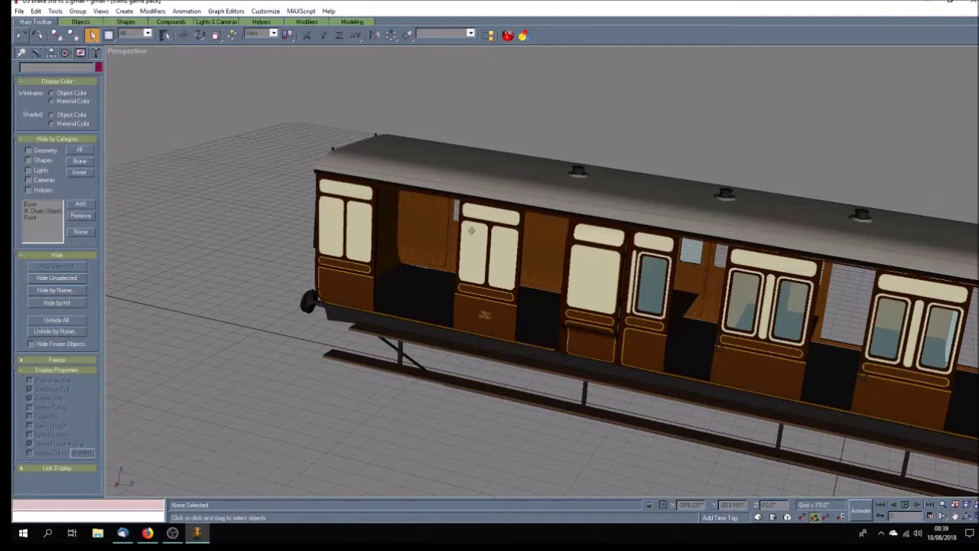
left_click(712, 293)
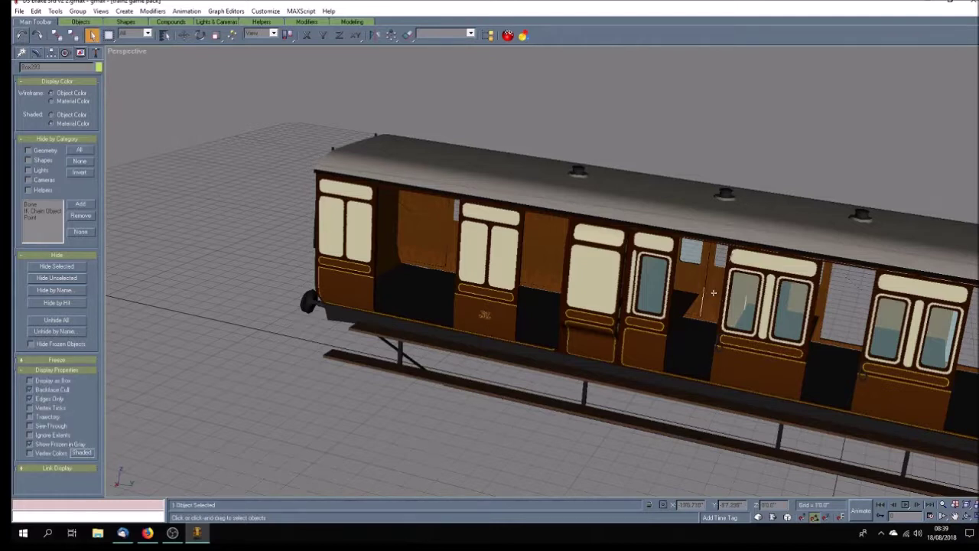
key("Delete")
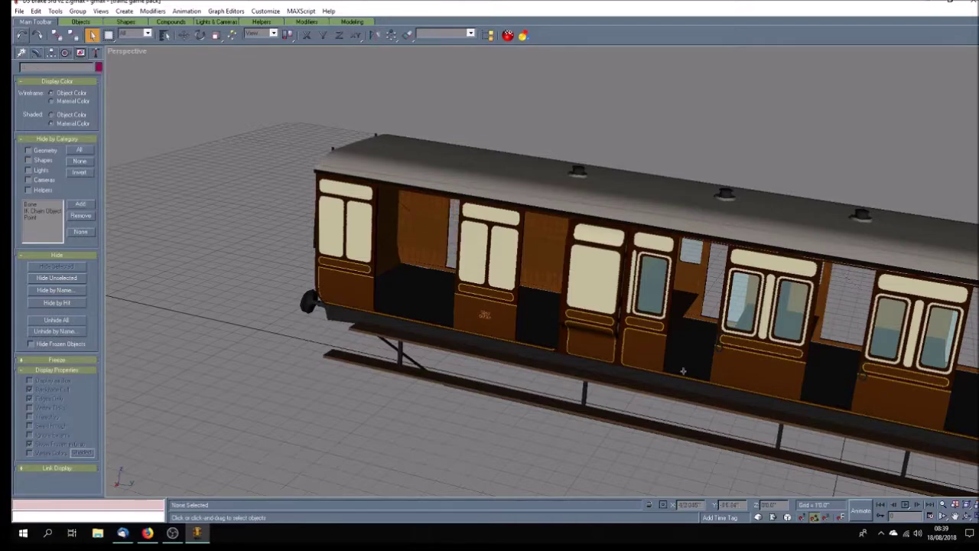
Delete the far side's remaining inner door panels seen through the double and single luggage doorways.
left_click(967, 517)
mouse_move(624, 338)
left_mouse_down()
mouse_move(641, 334)
mouse_move(742, 372)
mouse_move(662, 334)
left_mouse_up()
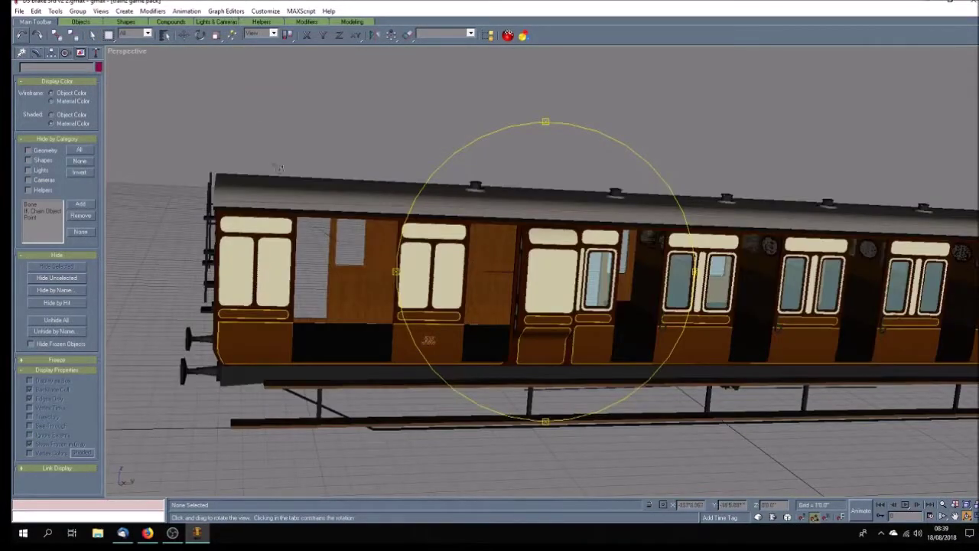
left_click(92, 34)
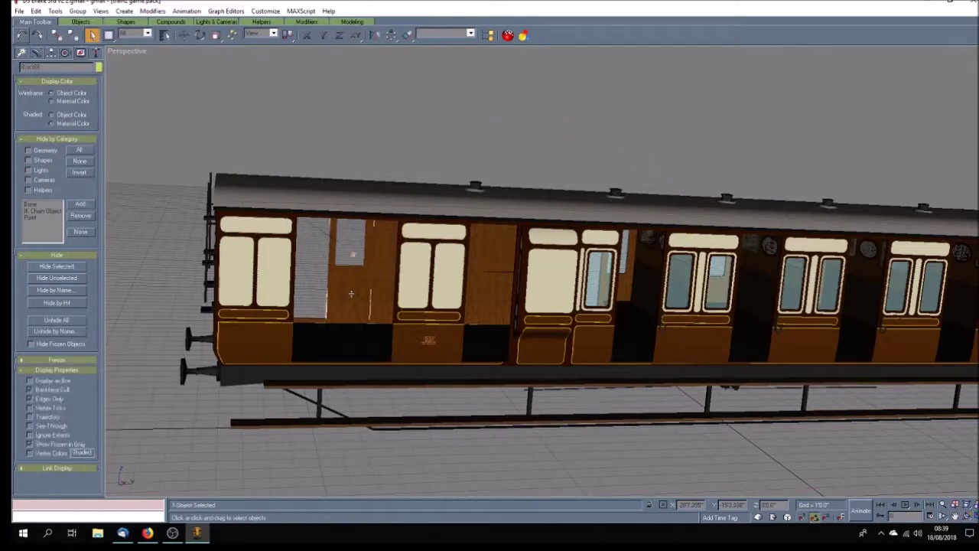
left_click(476, 312)
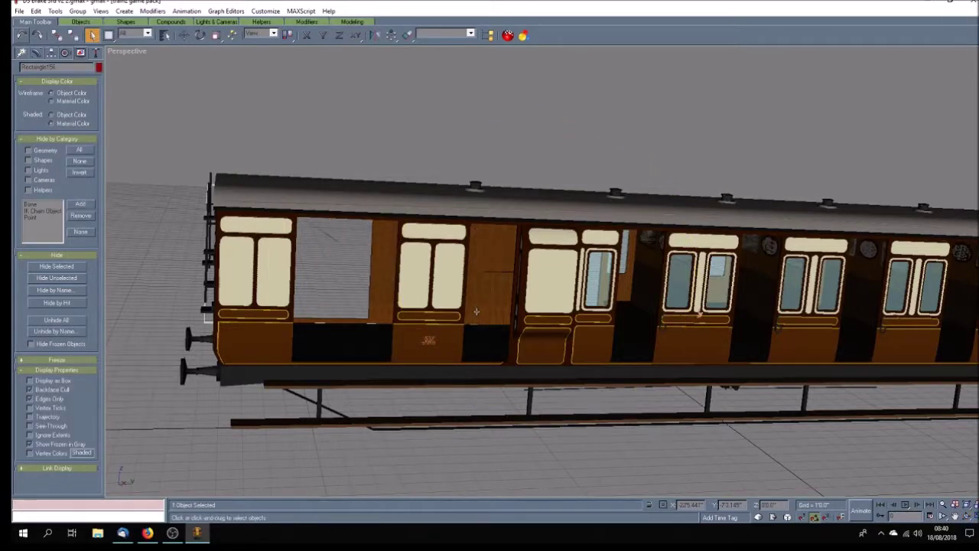
left_click(967, 516)
left_click_drag(527, 321, 565, 341)
left_click(94, 36)
left_click(317, 96)
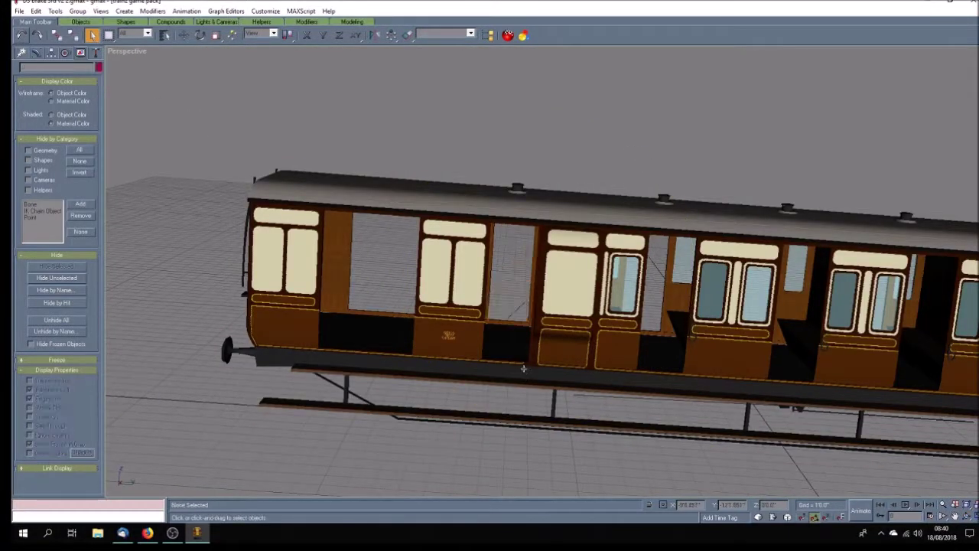
From the carriage's other side, delete both inner panels seen through the double luggage doorway and the one behind the single luggage doorway.
left_click(967, 516)
mouse_move(524, 371)
left_mouse_down()
mouse_move(525, 345)
mouse_move(609, 354)
mouse_move(587, 342)
mouse_move(595, 341)
left_mouse_up()
left_click(92, 35)
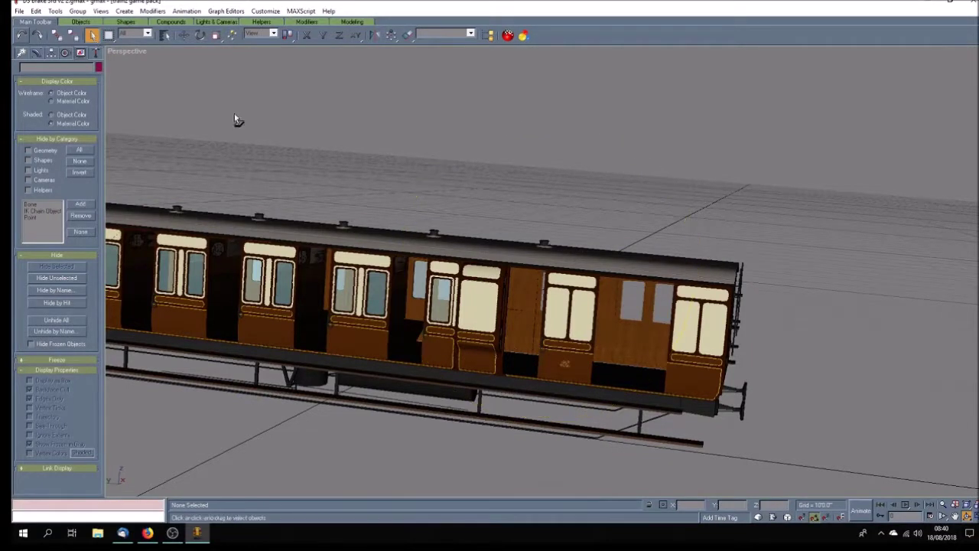
left_click(658, 350)
key("Delete")
left_click(635, 341)
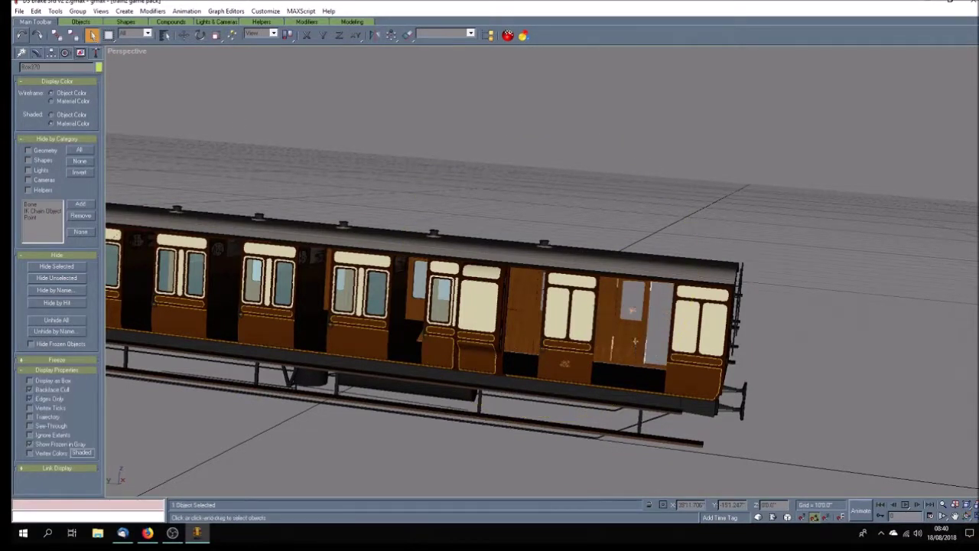
key("Delete")
left_click(538, 327)
key("Delete")
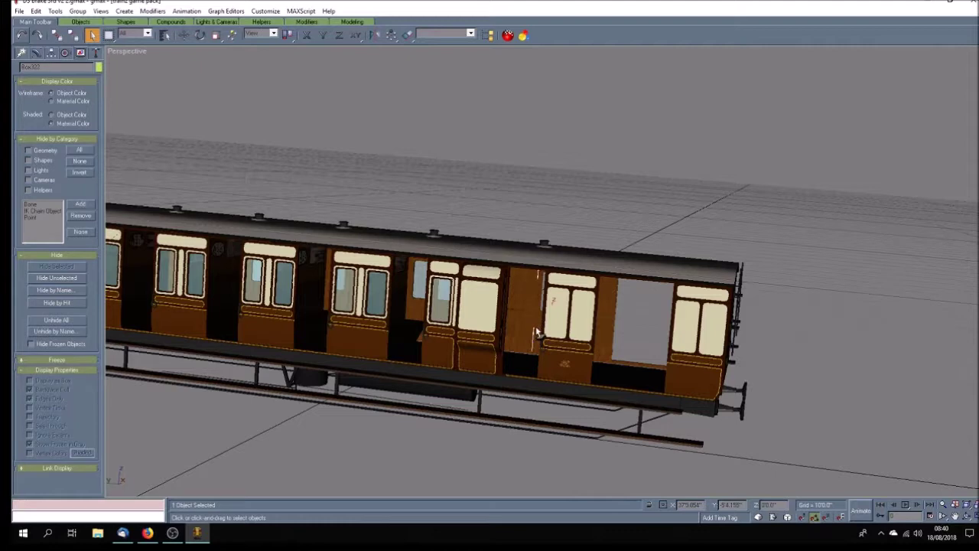
left_click(954, 516)
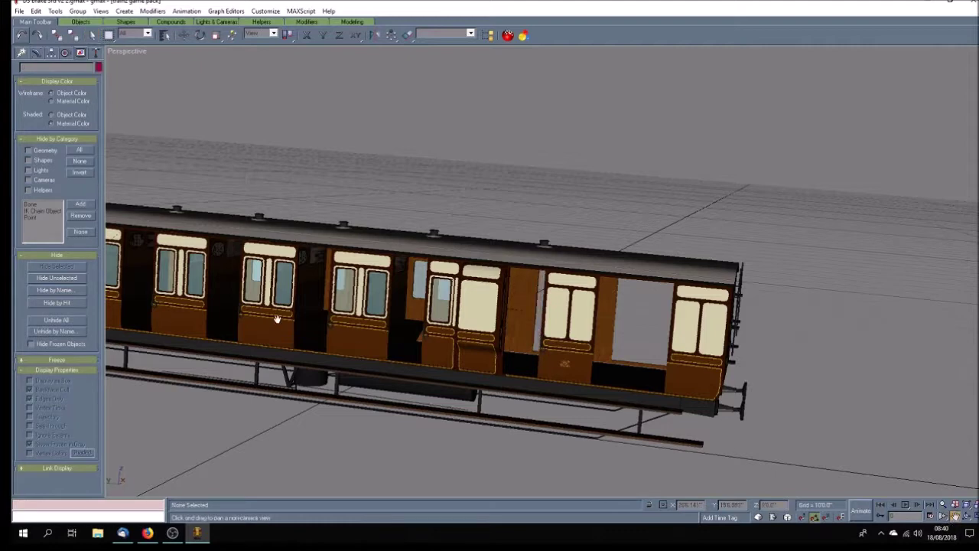
key("F3")
left_click_drag(462, 336, 533, 349)
key("F3")
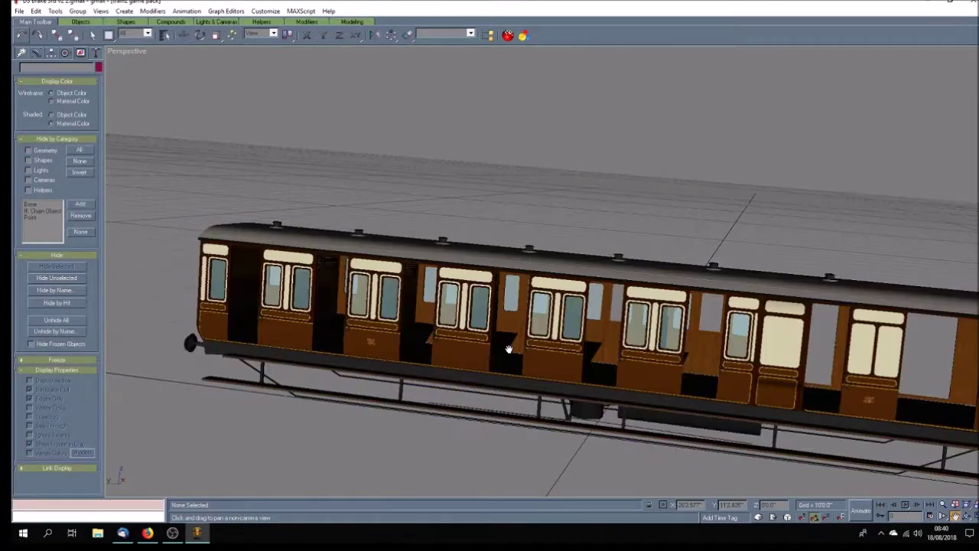
Delete the far side's leftover inner door panels seen through the compartment doorways along the carriage.
left_click(92, 35)
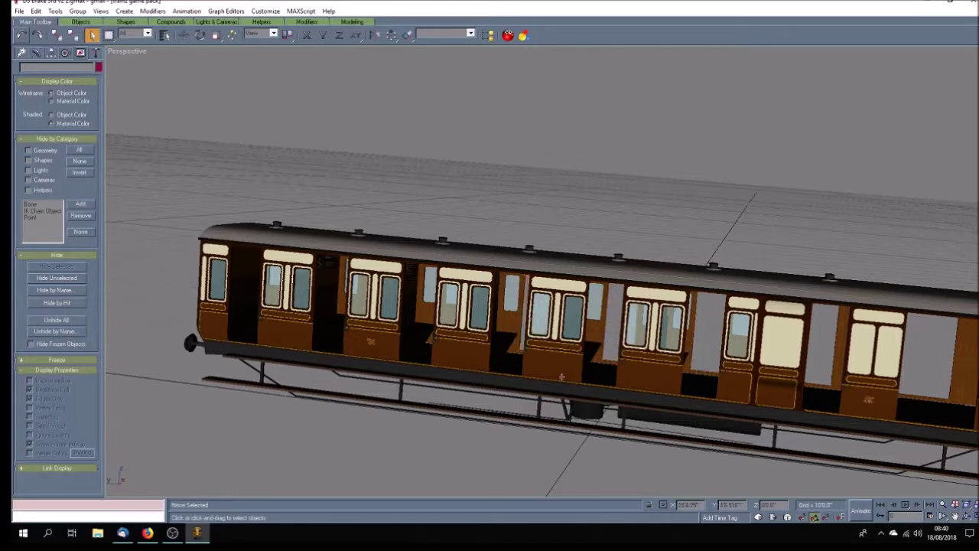
left_click(955, 516)
mouse_move(572, 367)
left_mouse_down()
mouse_move(590, 334)
mouse_move(745, 367)
mouse_move(717, 362)
mouse_move(734, 363)
left_mouse_up()
left_click(91, 35)
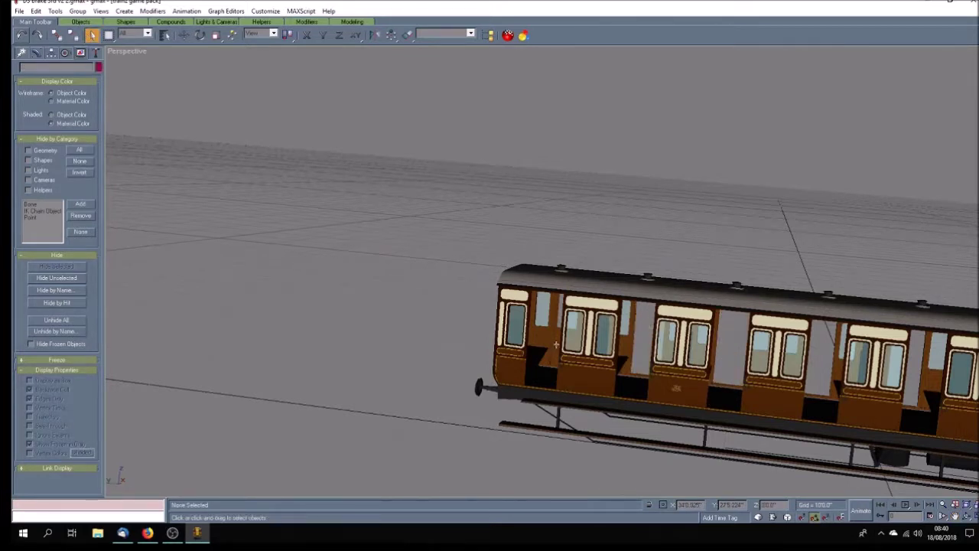
left_click(954, 517)
mouse_move(732, 422)
left_mouse_down()
mouse_move(429, 211)
mouse_move(551, 309)
mouse_move(537, 327)
left_mouse_up()
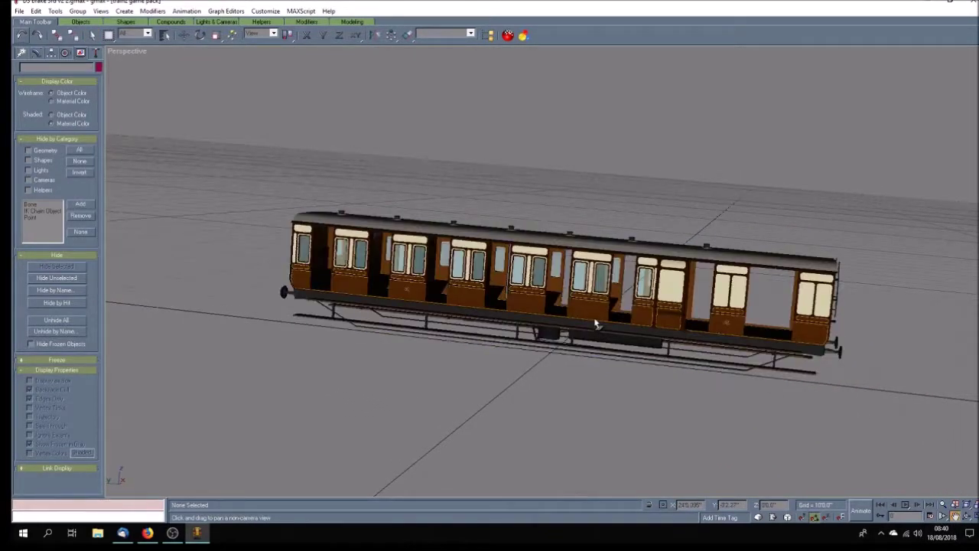
Unhide all the carriage's hidden objects and select the doors attachment helper at the centre below the body.
left_click(63, 321)
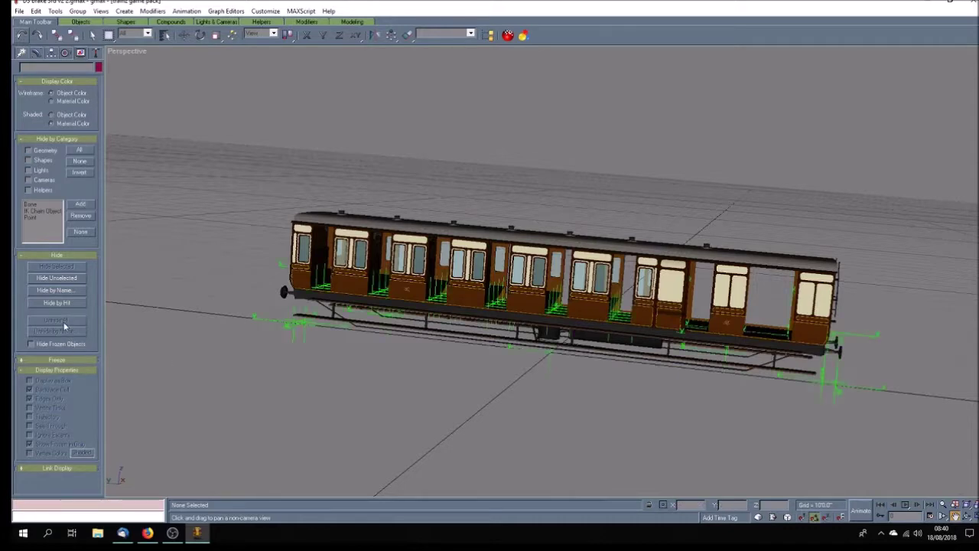
left_click(967, 518)
left_click_drag(587, 366, 577, 369)
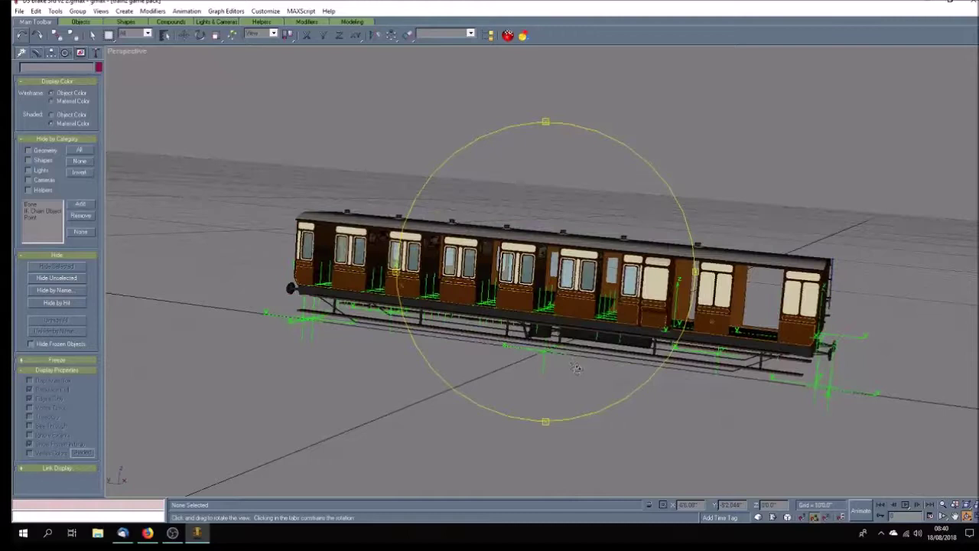
left_click(92, 35)
left_click(542, 365)
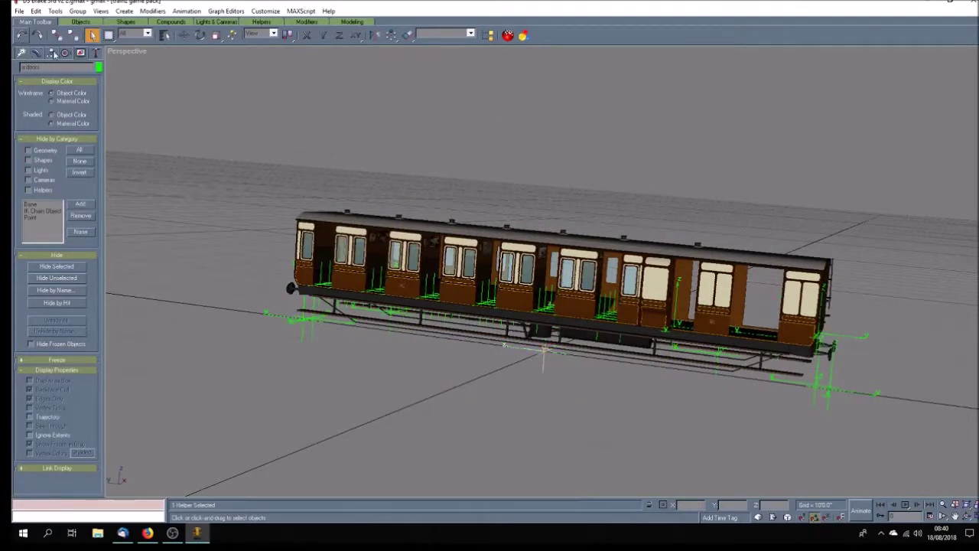
left_click(966, 516)
left_click_drag(605, 388, 587, 408)
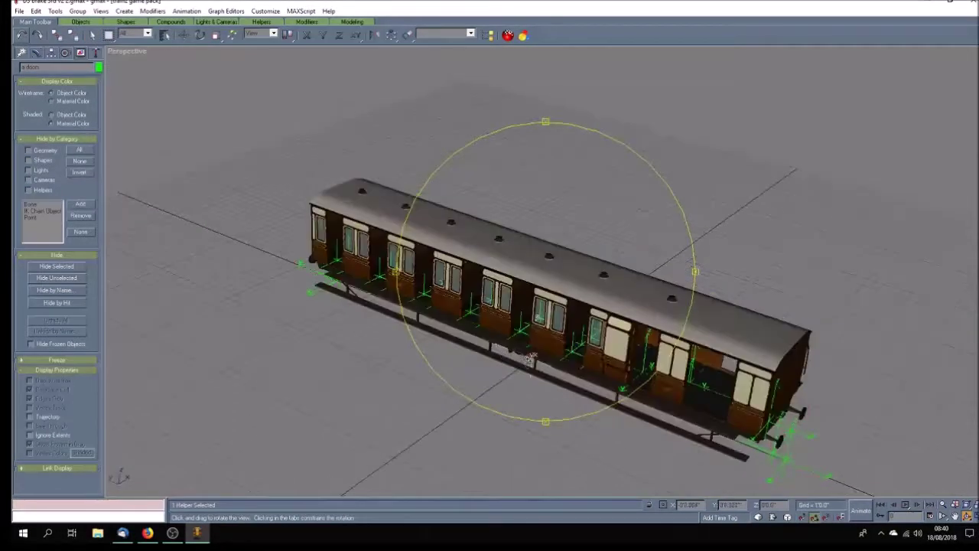
mouse_move(399, 292)
left_mouse_down()
mouse_move(631, 365)
mouse_move(495, 352)
mouse_move(499, 375)
mouse_move(544, 348)
mouse_move(572, 357)
mouse_move(507, 358)
mouse_move(522, 371)
mouse_move(511, 372)
left_mouse_up()
scroll(545, 348, "up", 4)
Save the doorless carriage as a new file named D3 brake 3rd v3 1.gmax in the carriages folder.
left_click(19, 10)
left_click(42, 67)
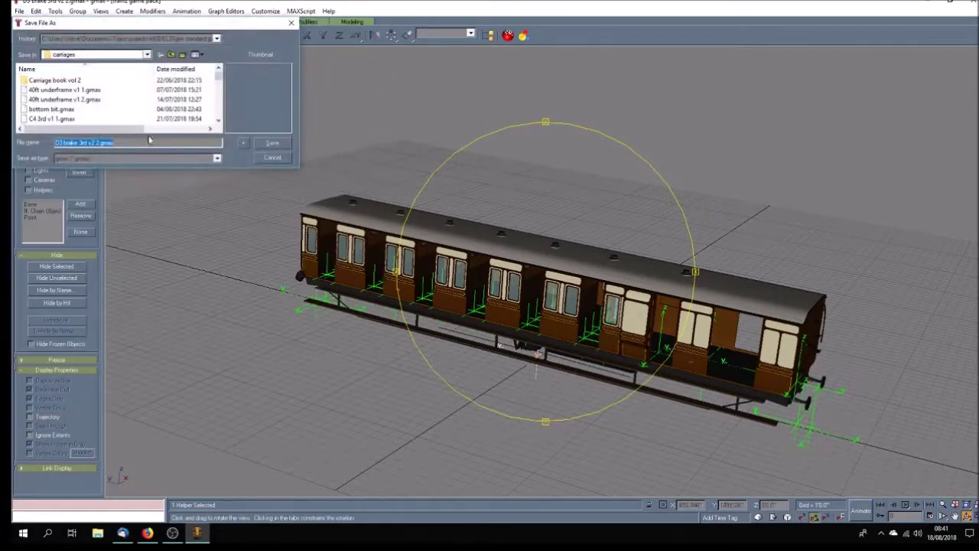
left_click(117, 141)
key("Return")
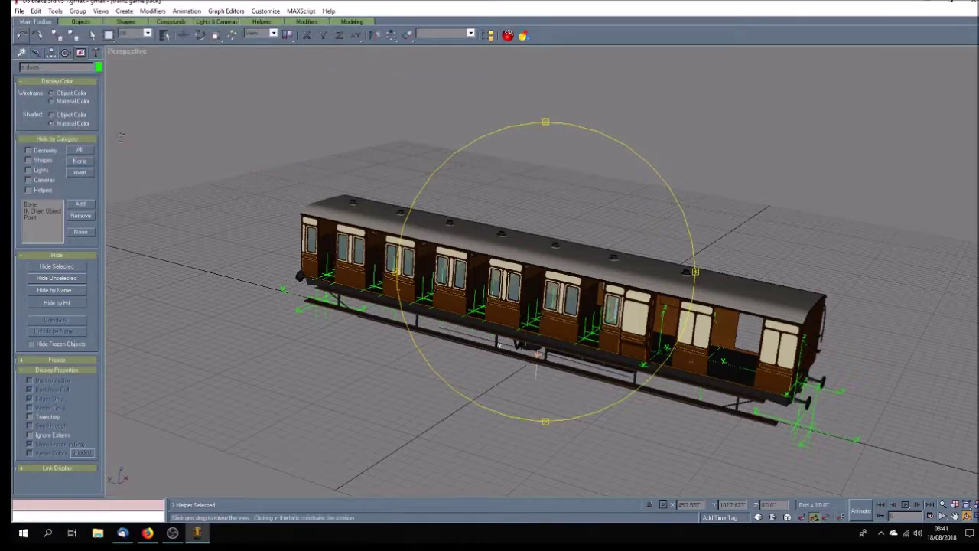
Save a further version of the carriage in the same folder as D3 brake 3rd v3 2.gmax.
left_click(19, 11)
left_click(56, 75)
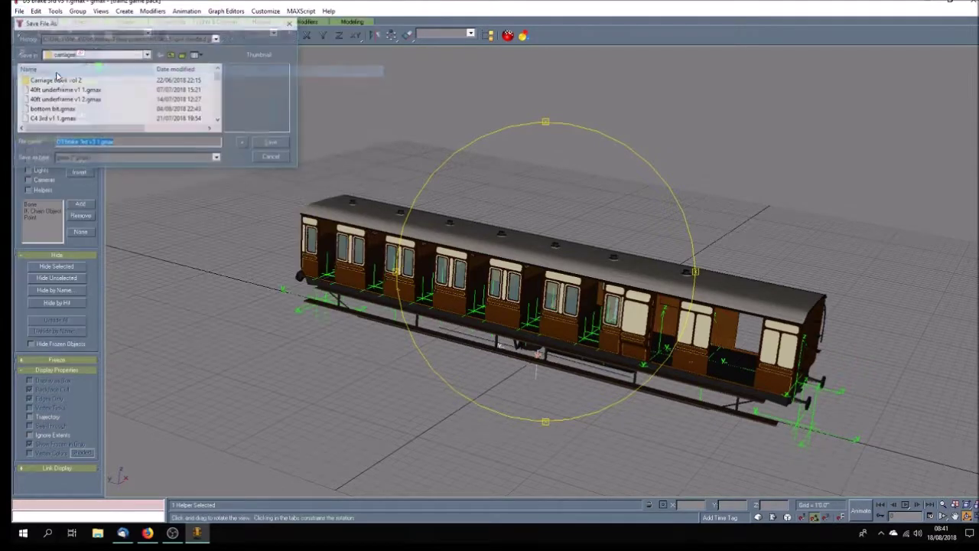
left_click(97, 142)
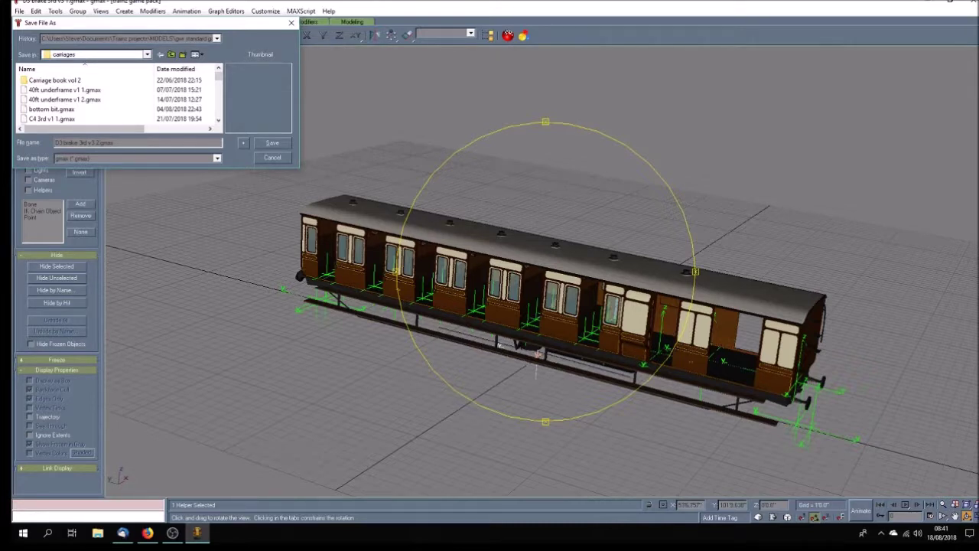
key("Return")
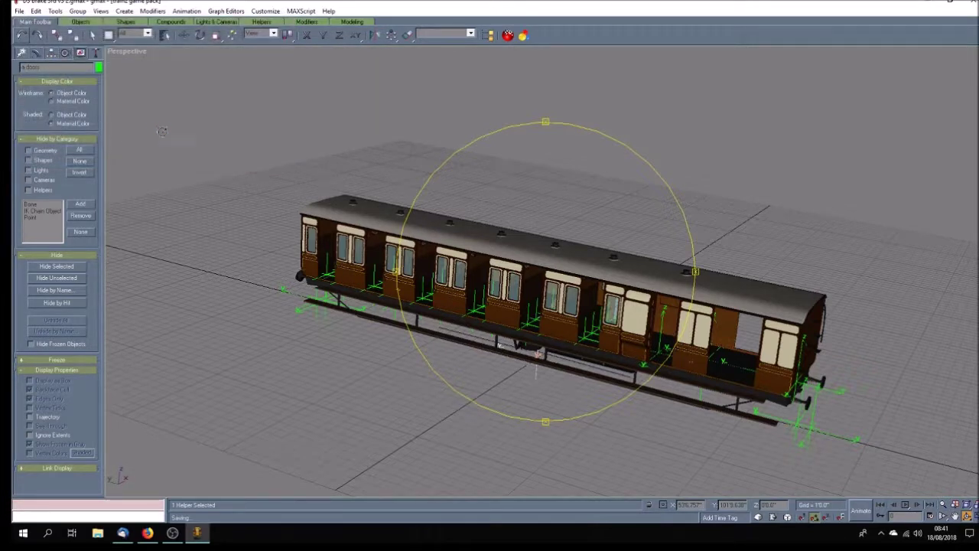
mouse_move(533, 346)
left_mouse_down()
mouse_move(578, 347)
mouse_move(538, 348)
left_mouse_up()
mouse_move(399, 264)
left_mouse_down()
mouse_move(494, 279)
mouse_move(475, 285)
left_mouse_up()
mouse_move(602, 382)
left_mouse_down()
mouse_move(569, 355)
mouse_move(532, 354)
mouse_move(635, 337)
mouse_move(572, 334)
mouse_move(570, 348)
left_mouse_up()
mouse_move(480, 331)
left_mouse_down()
mouse_move(493, 331)
mouse_move(487, 342)
mouse_move(486, 329)
left_mouse_up()
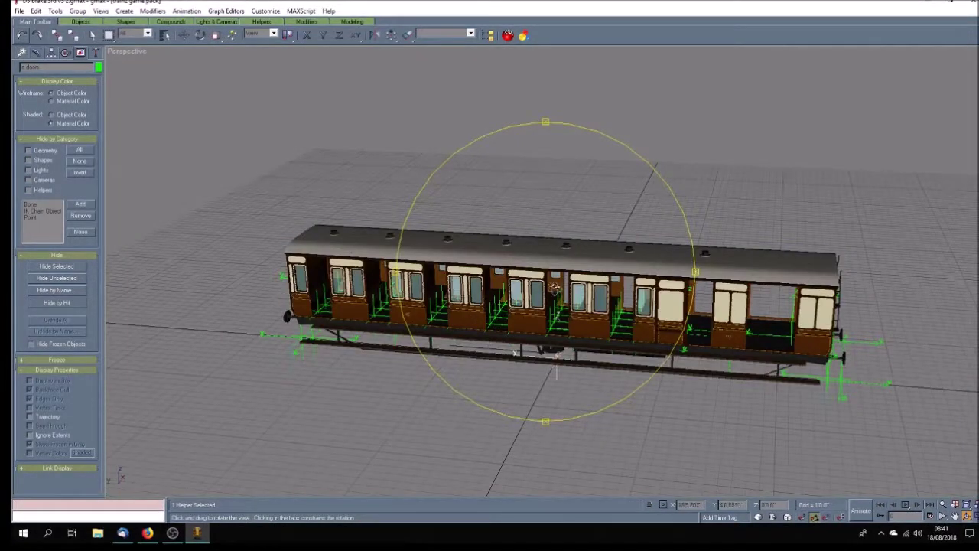